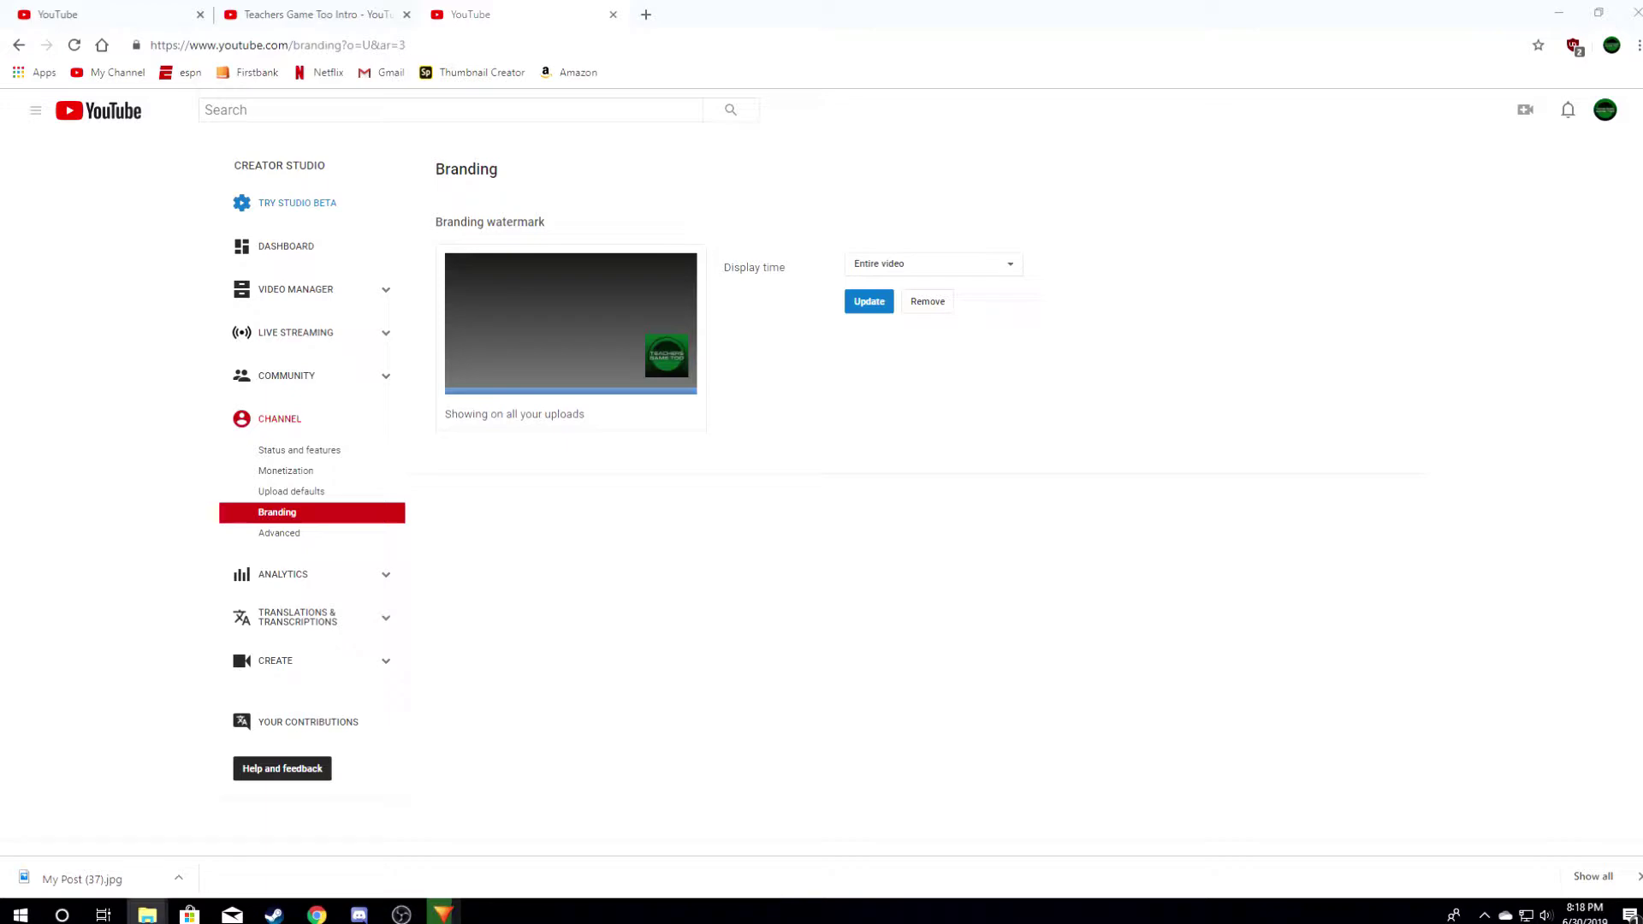
Open Water Mark.png in Photos from File Explorer's recent files.
{"action": "left_click", "coordinate": [147, 915]}
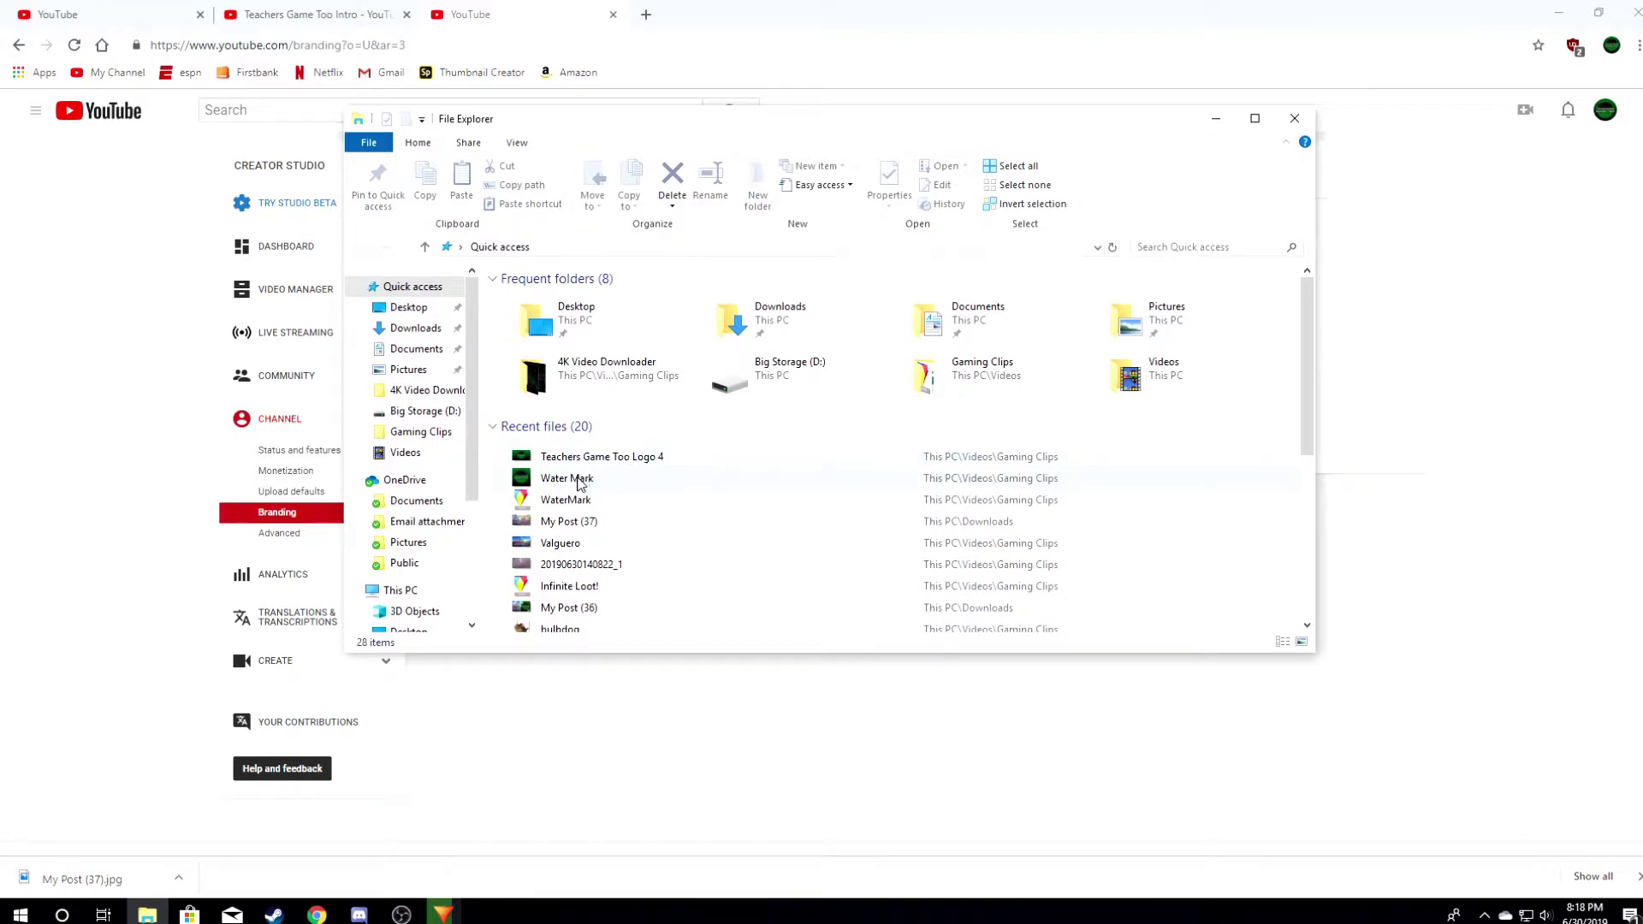
{"action": "double_click", "coordinate": [580, 481]}
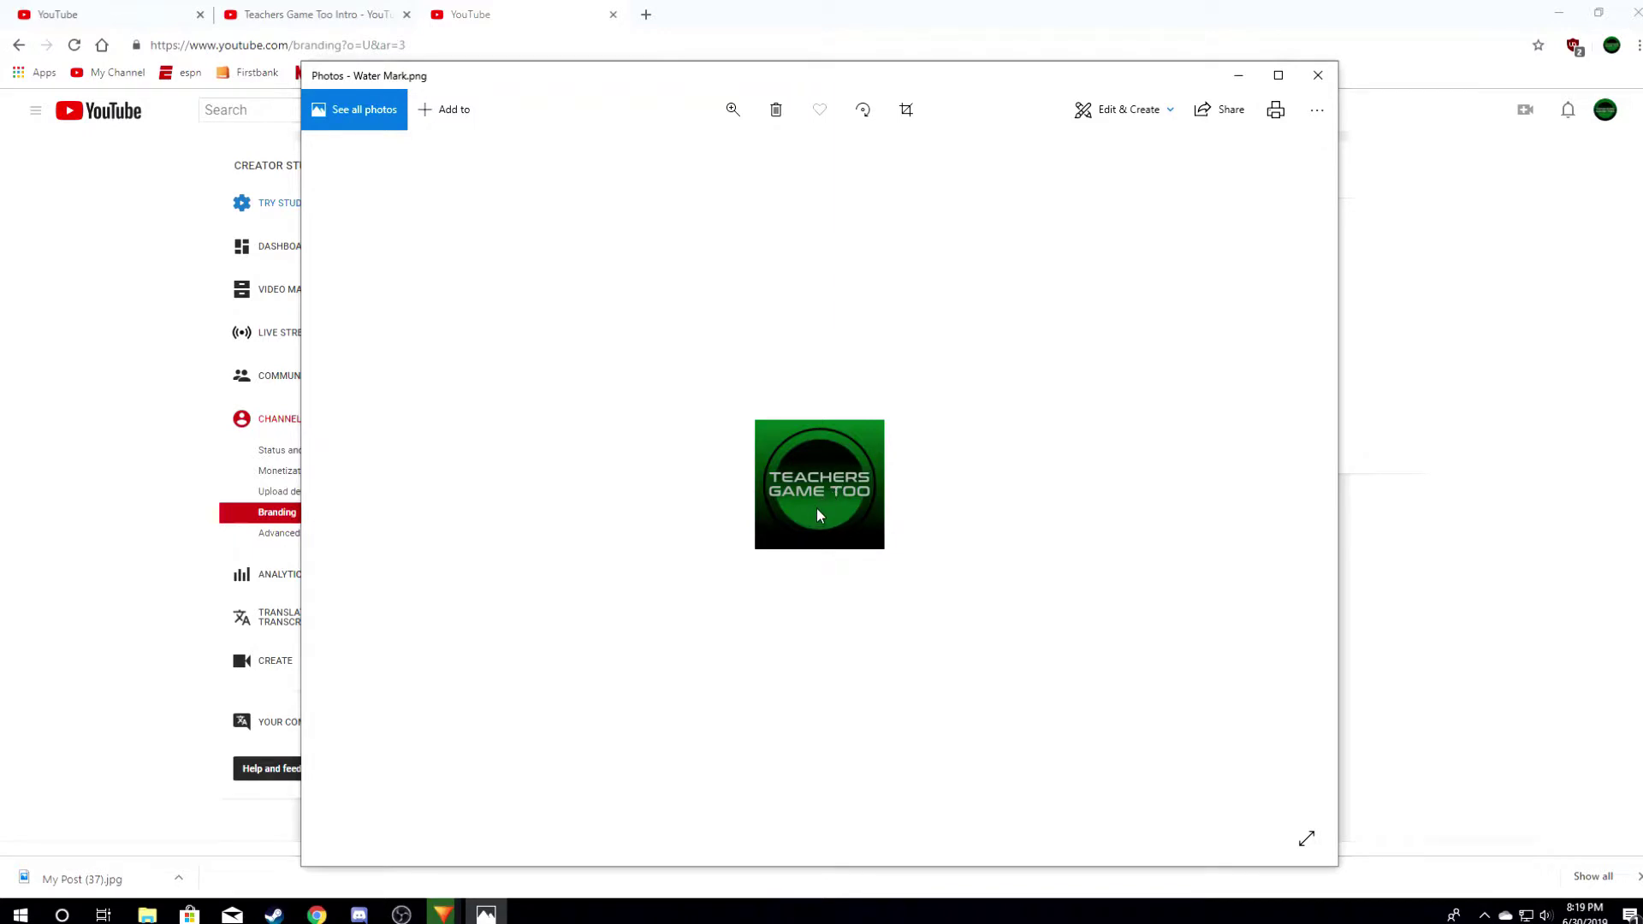
{"action": "right_click", "coordinate": [812, 478]}
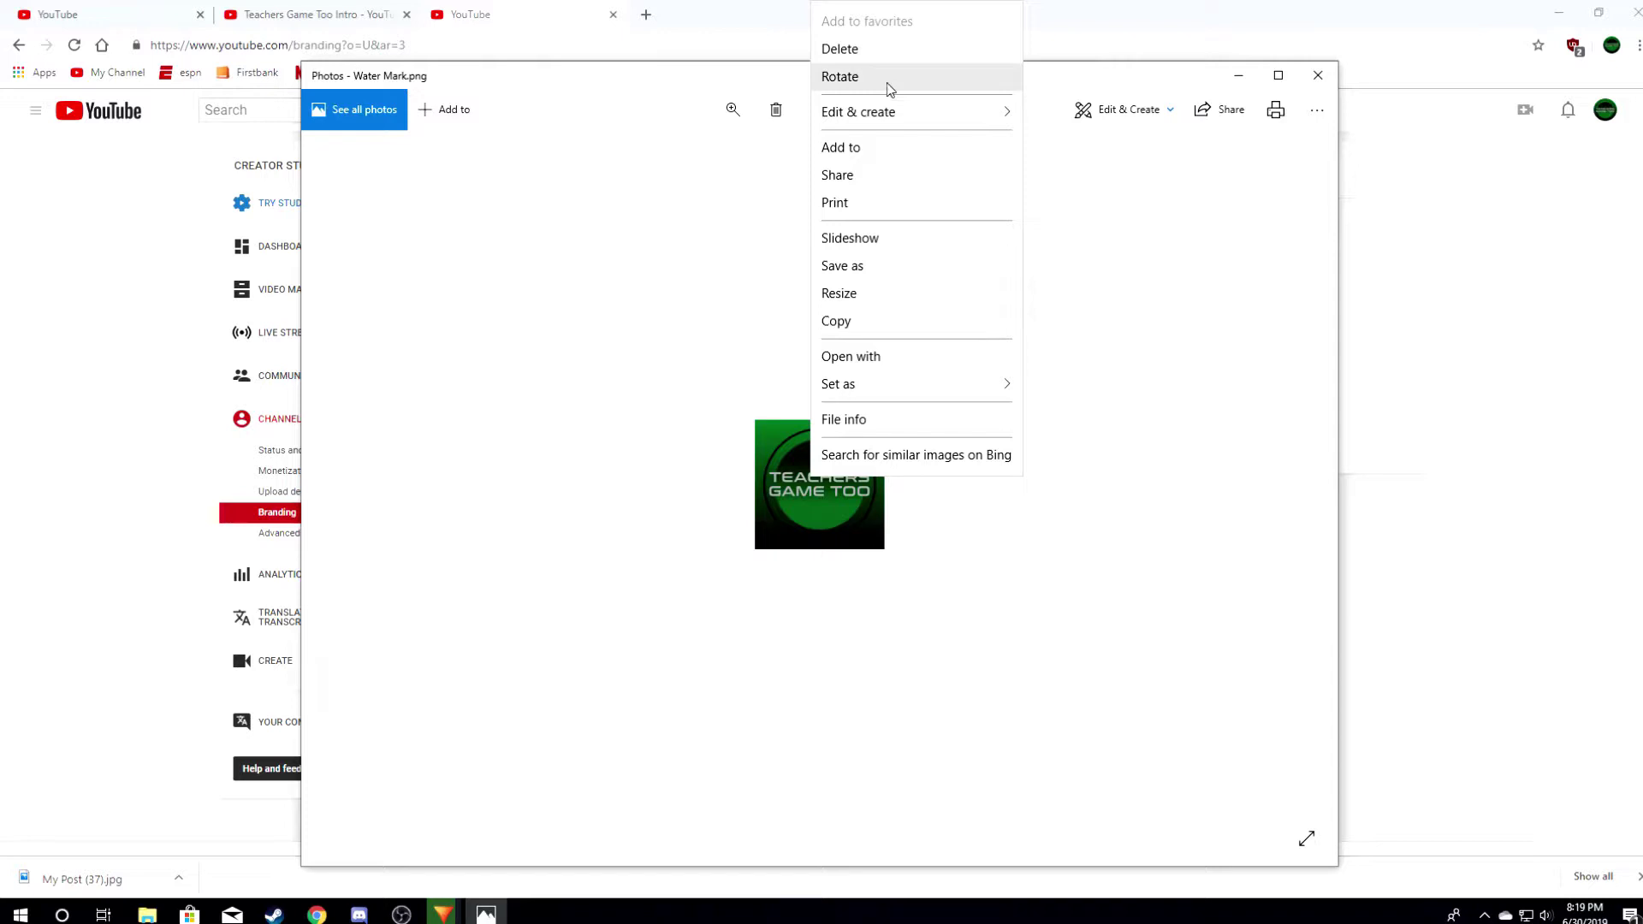
{"action": "left_click", "coordinate": [858, 298]}
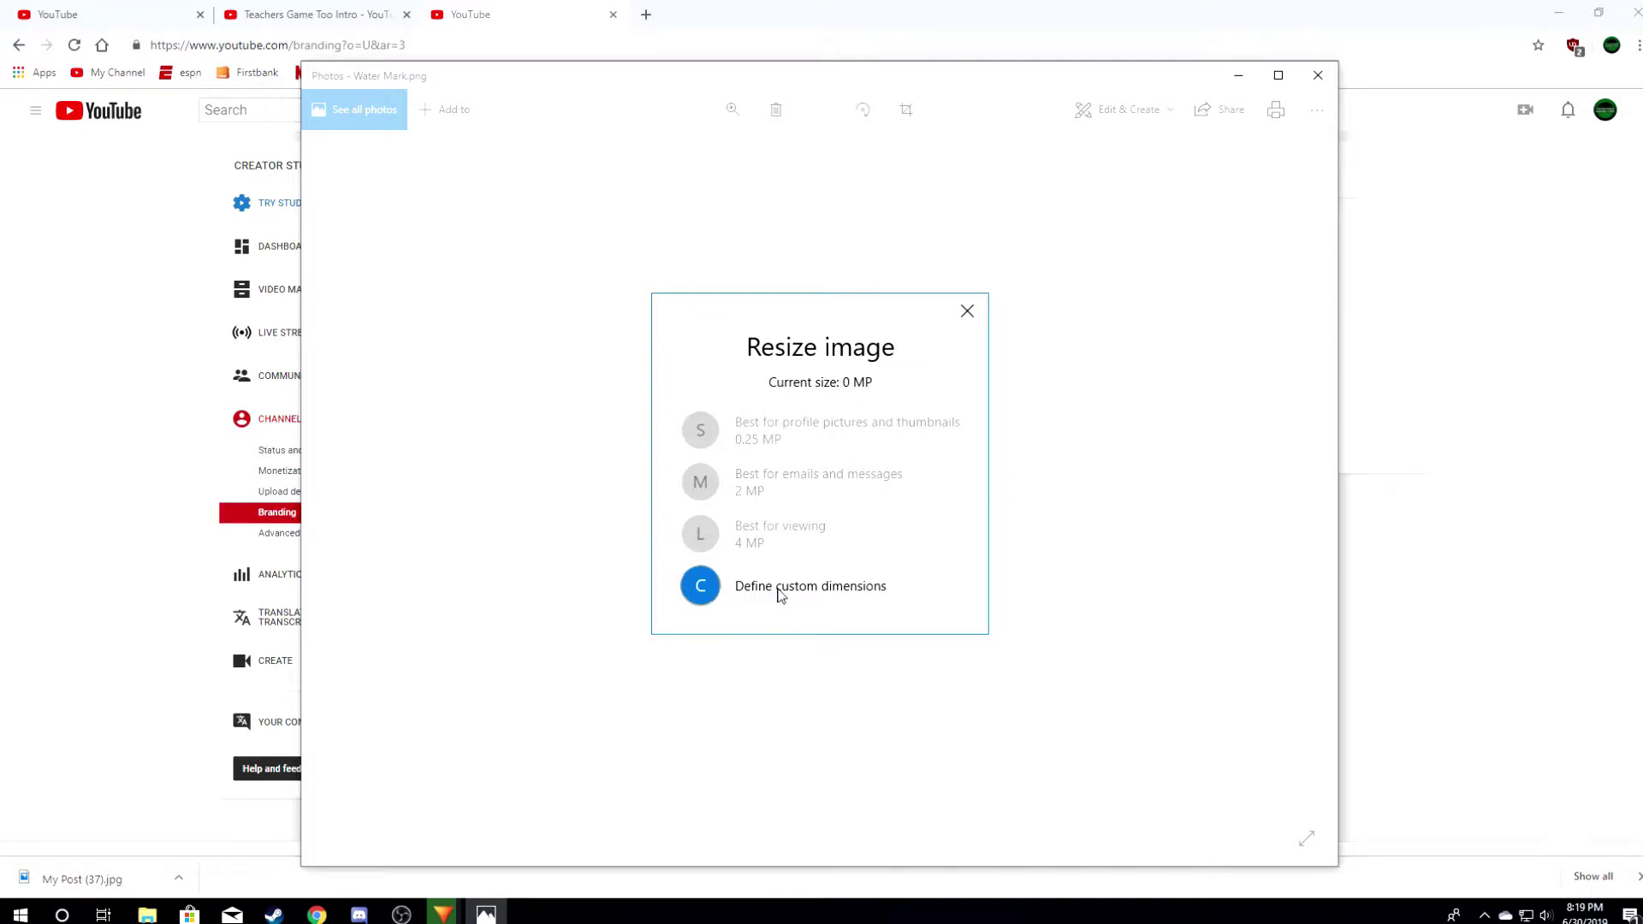
{"action": "left_click", "coordinate": [816, 593]}
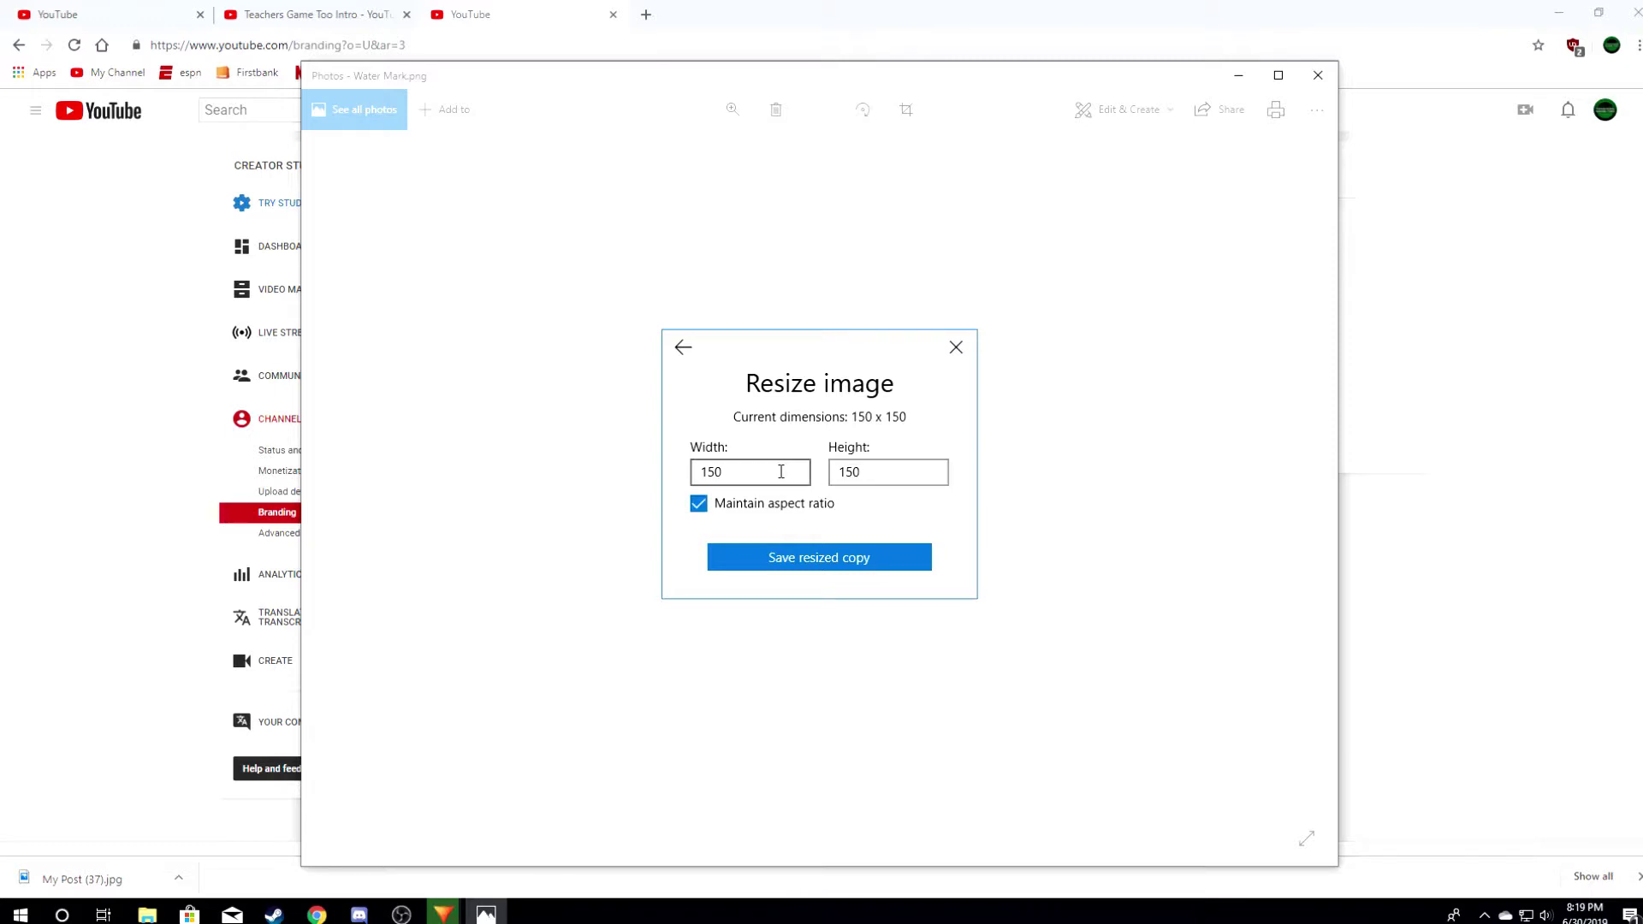
{"action": "left_click", "coordinate": [880, 472]}
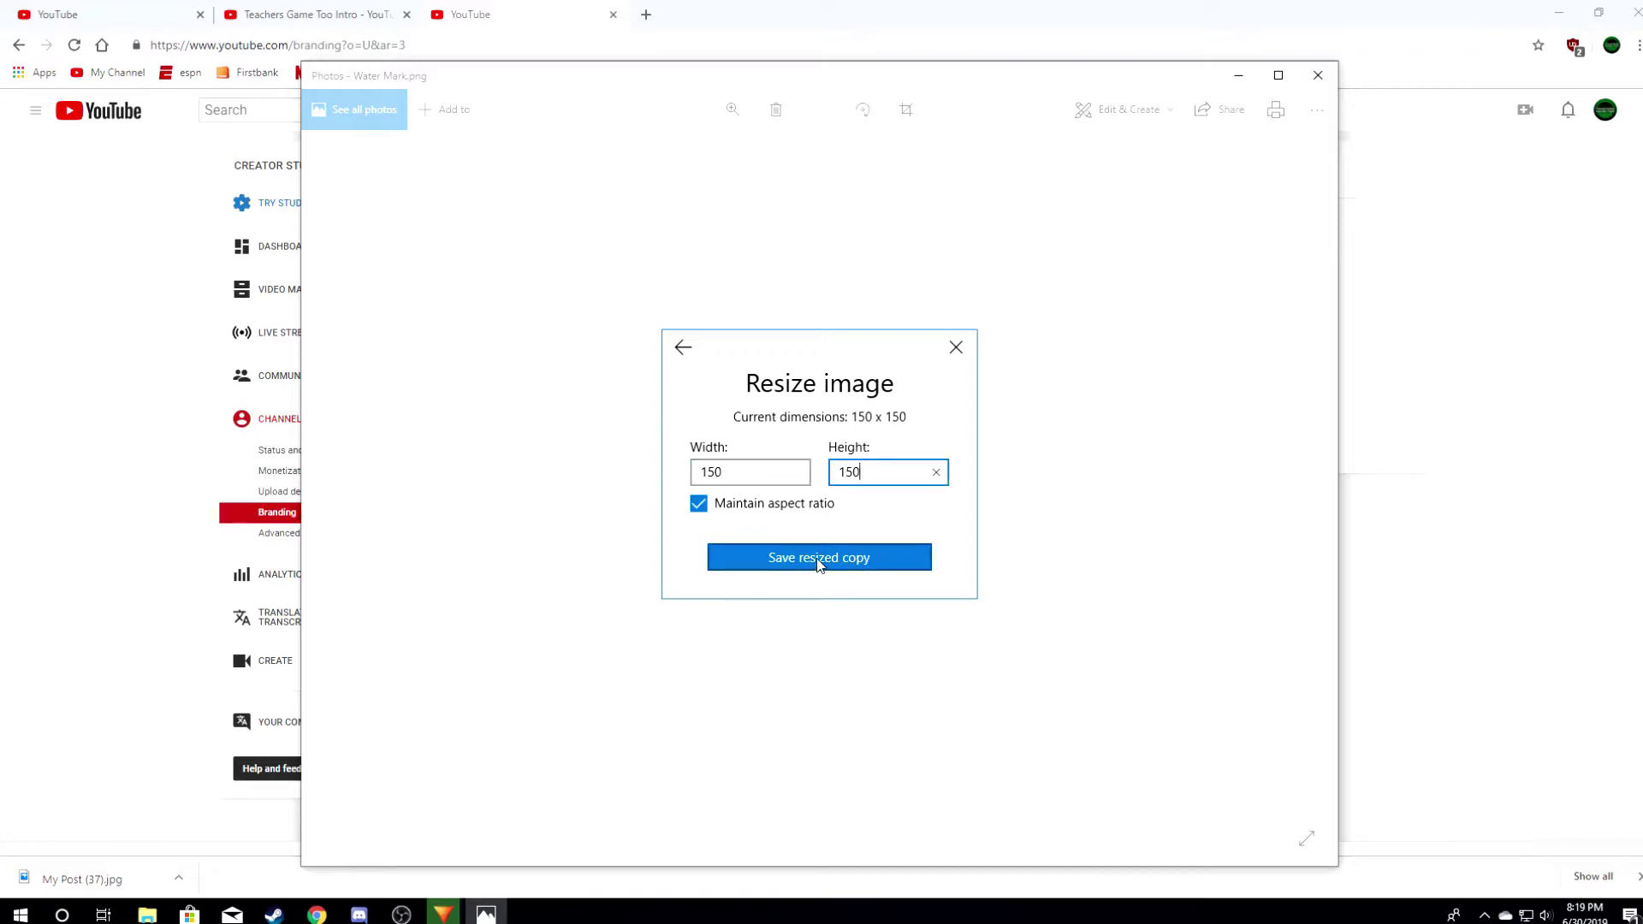
{"action": "left_click", "coordinate": [957, 349]}
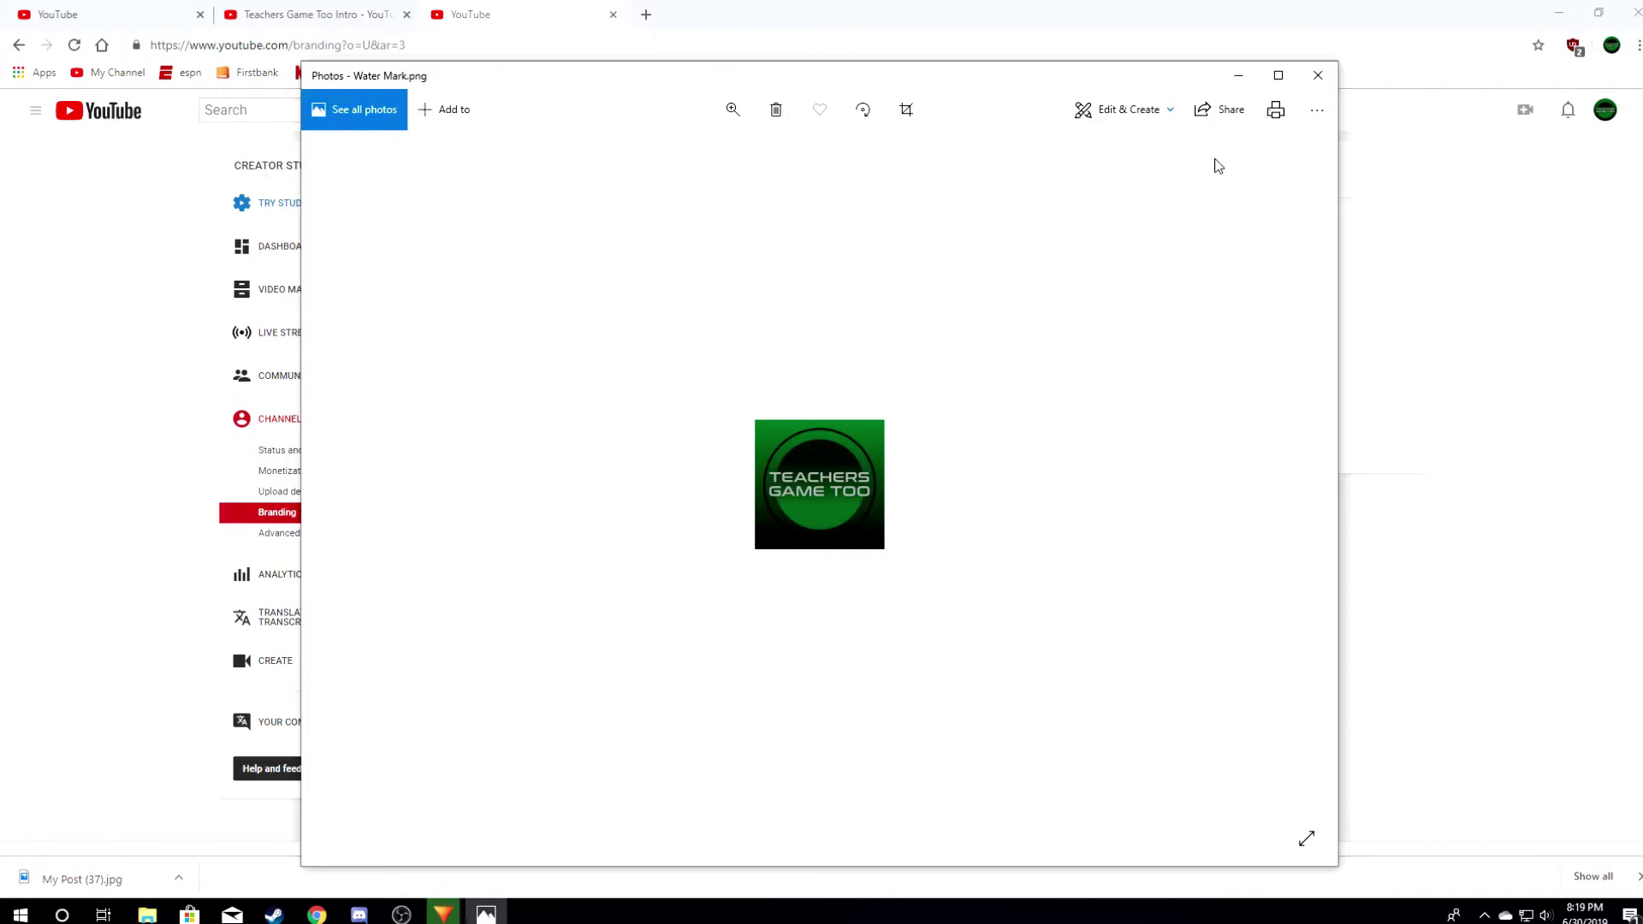
Close Water Mark and open the custom-dimension resize options for Teachers Game Too Logo 4.
{"action": "left_click", "coordinate": [1318, 76]}
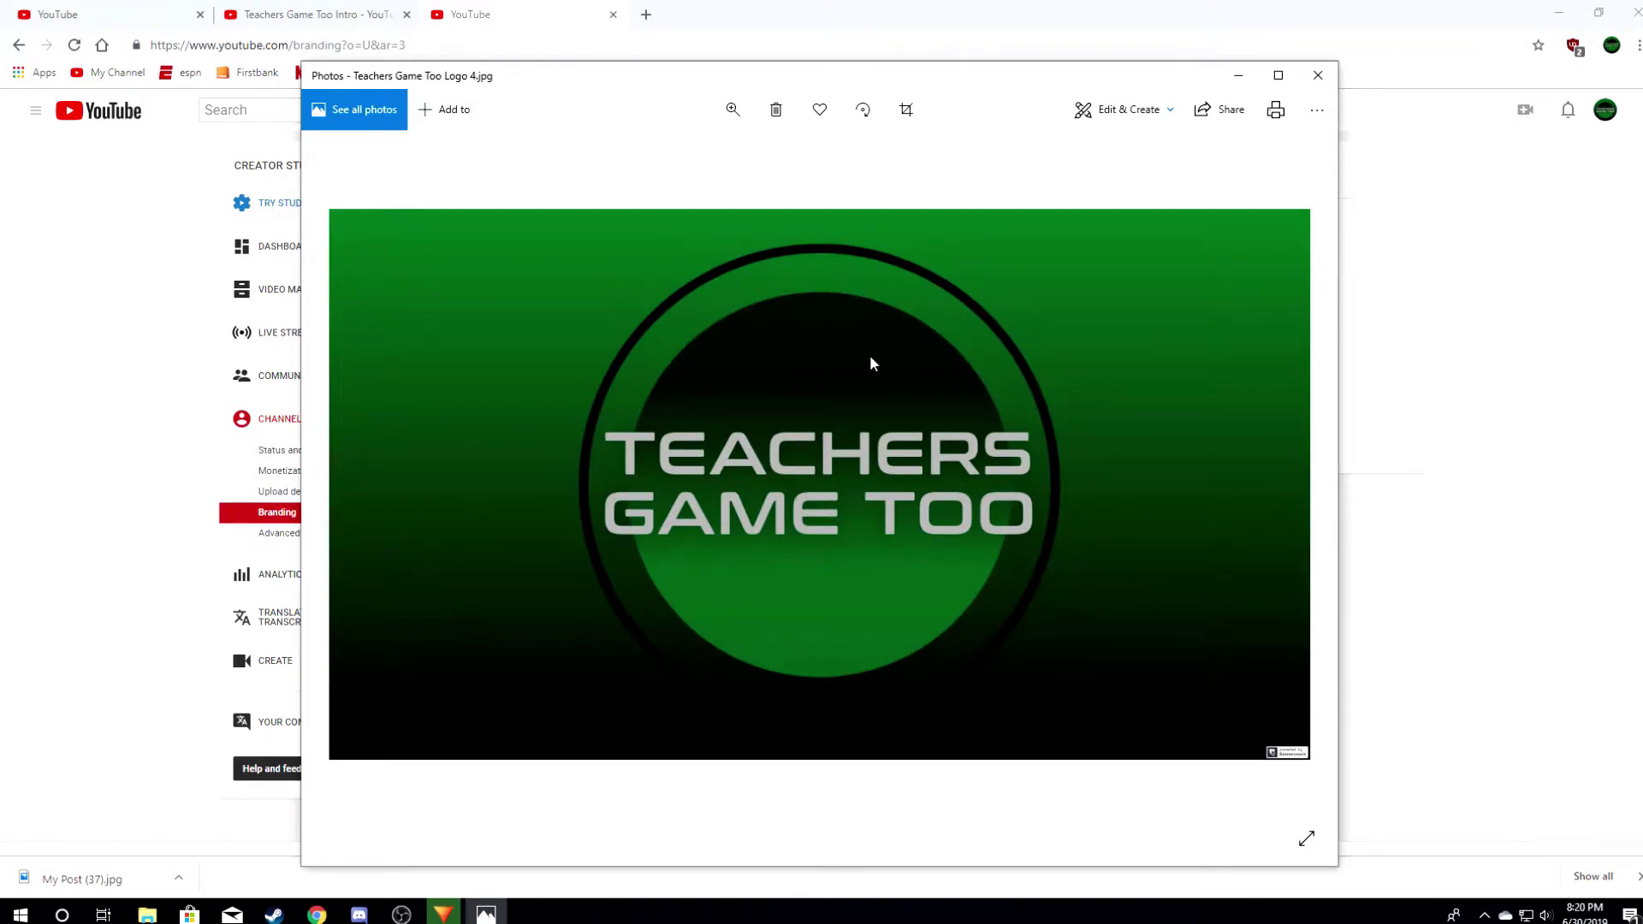
{"action": "right_click", "coordinate": [823, 356]}
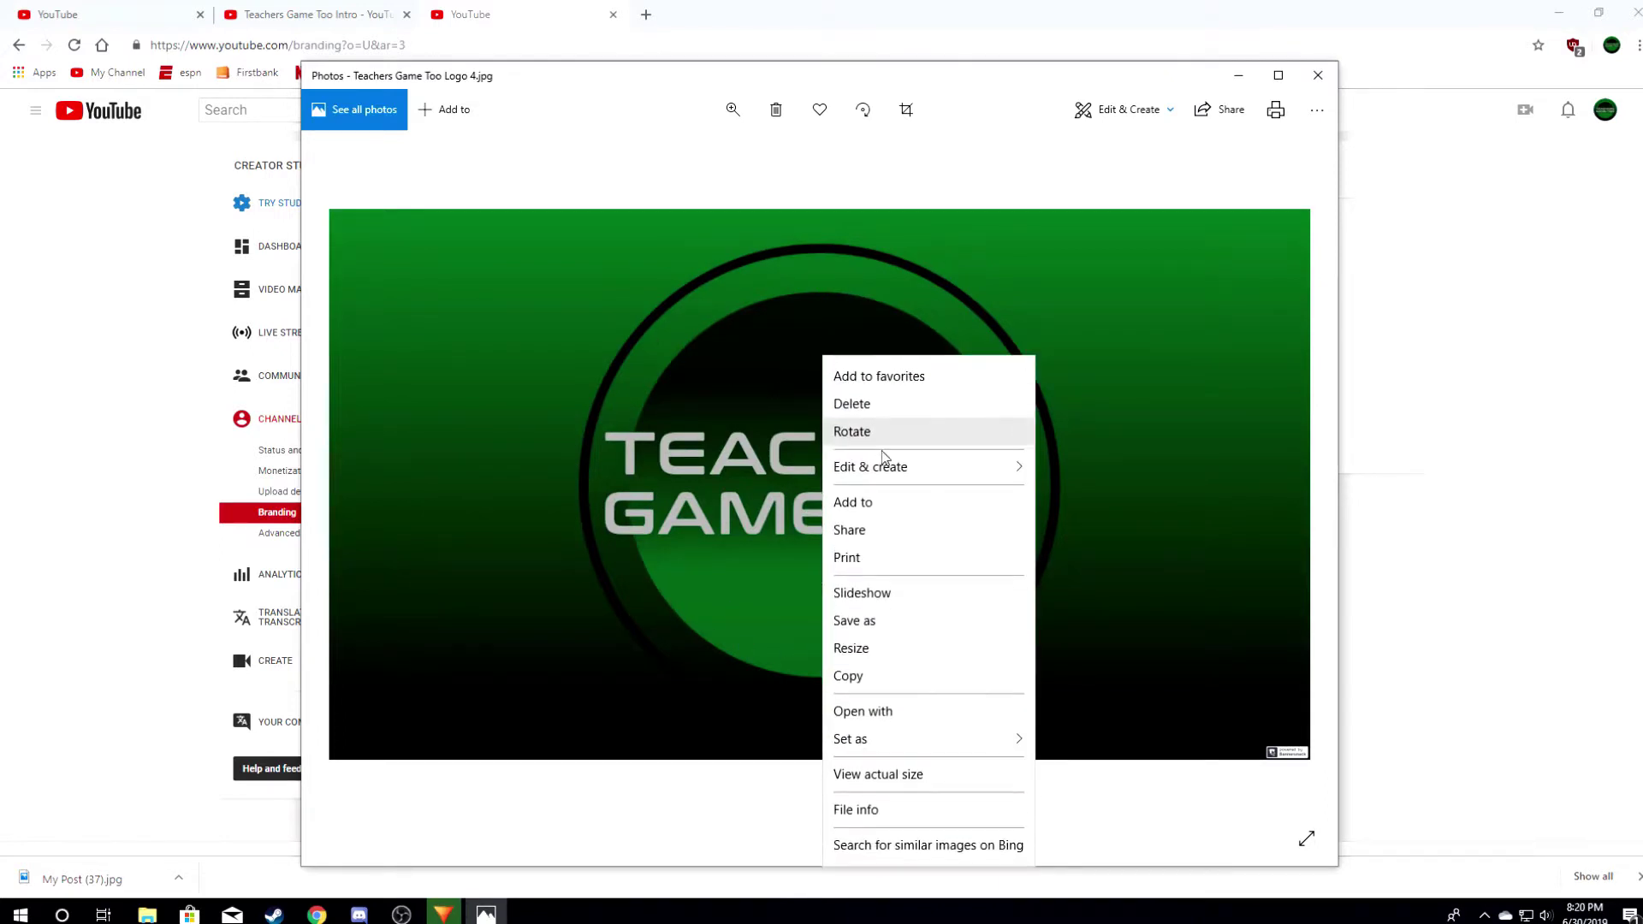
{"action": "left_click", "coordinate": [855, 649]}
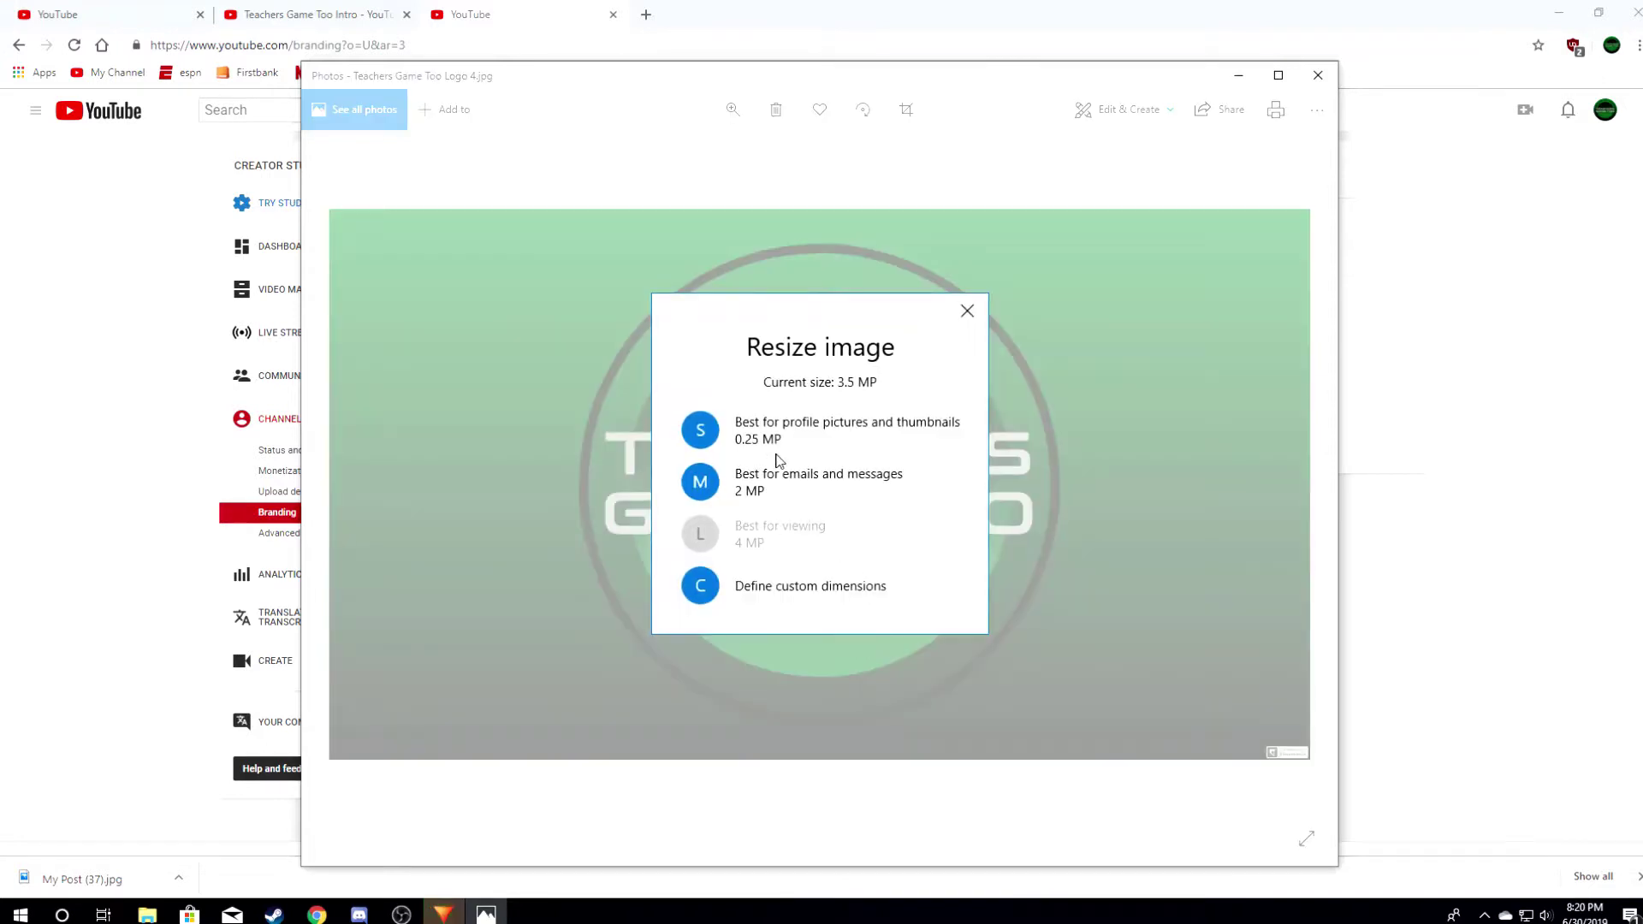
{"action": "left_click", "coordinate": [782, 597]}
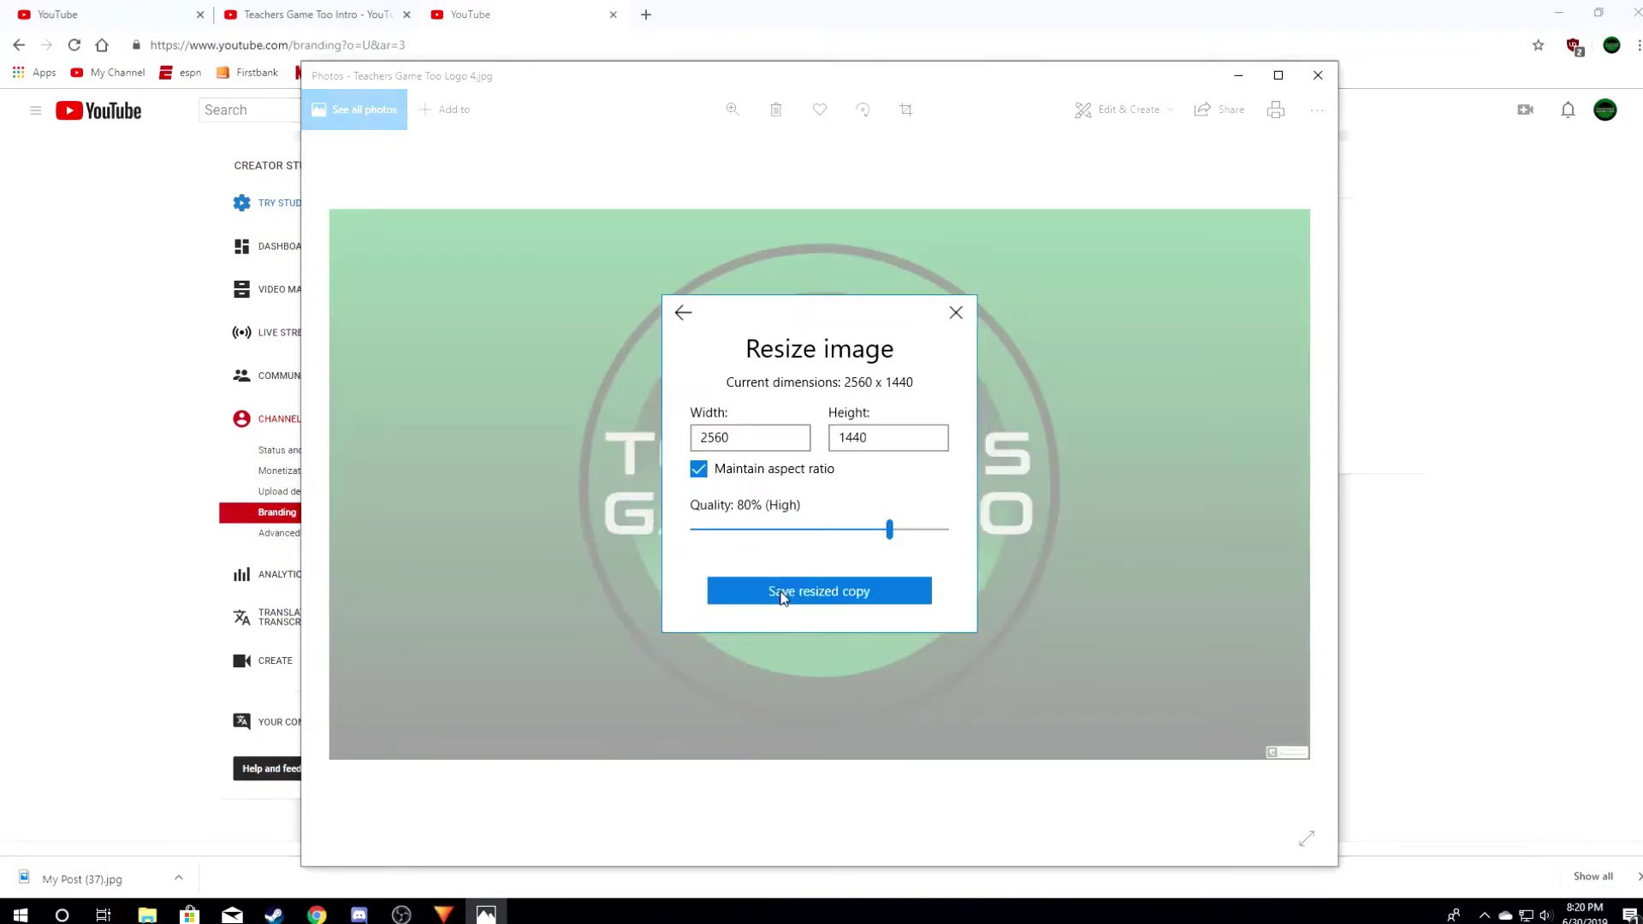
Try 150 for both width and height, then close the resize dialog without saving.
{"action": "left_click", "coordinate": [761, 439]}
{"action": "key", "text": "Tab"}
{"action": "left_click", "coordinate": [792, 443]}
{"action": "left_click_drag", "start_coordinate": [760, 442], "coordinate": [558, 441]}
{"action": "type", "text": "150"}
{"action": "left_click", "coordinate": [858, 438]}
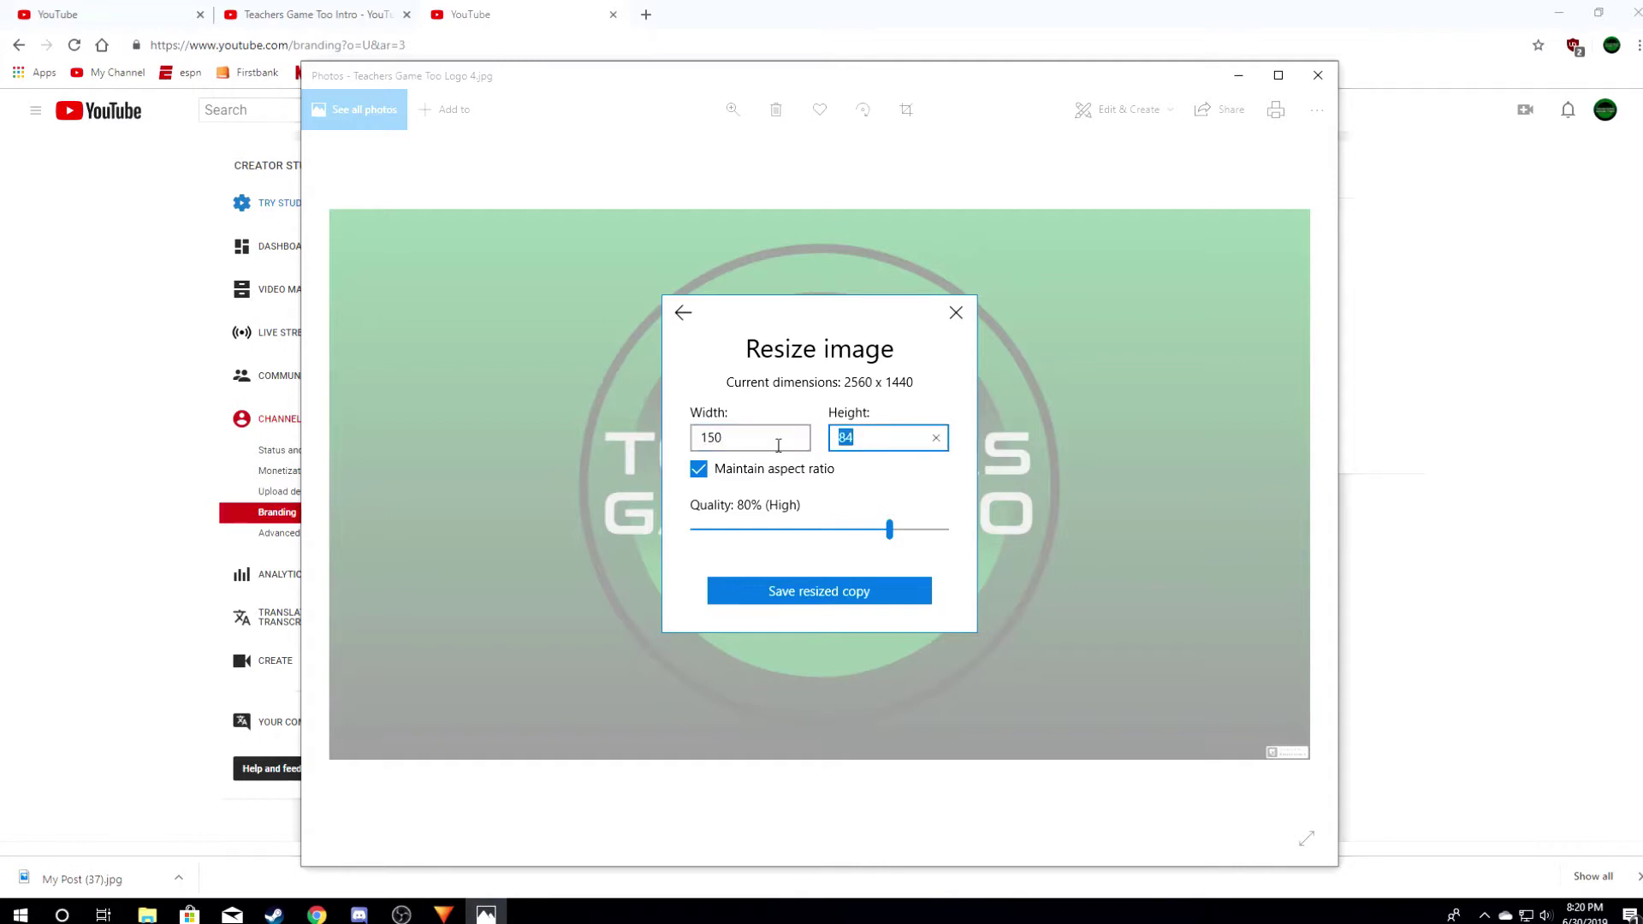
{"action": "type", "text": "150"}
{"action": "left_click", "coordinate": [956, 313]}
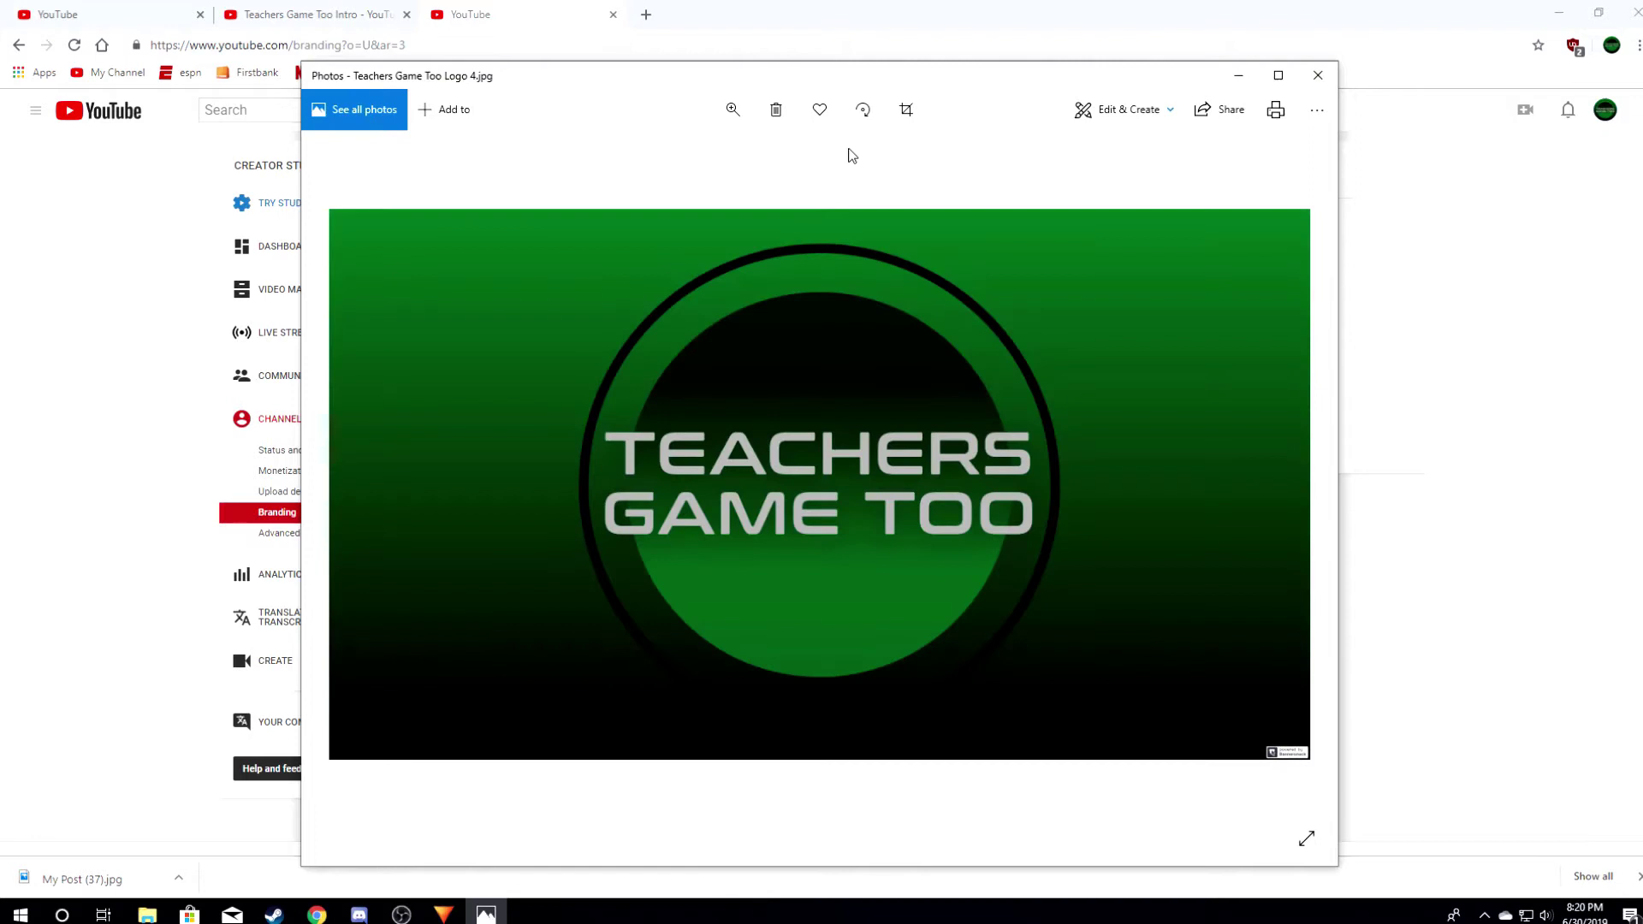
Trial-crop the logo inward toward a square around the circle, then close Photos unsaved.
{"action": "left_click", "coordinate": [910, 106]}
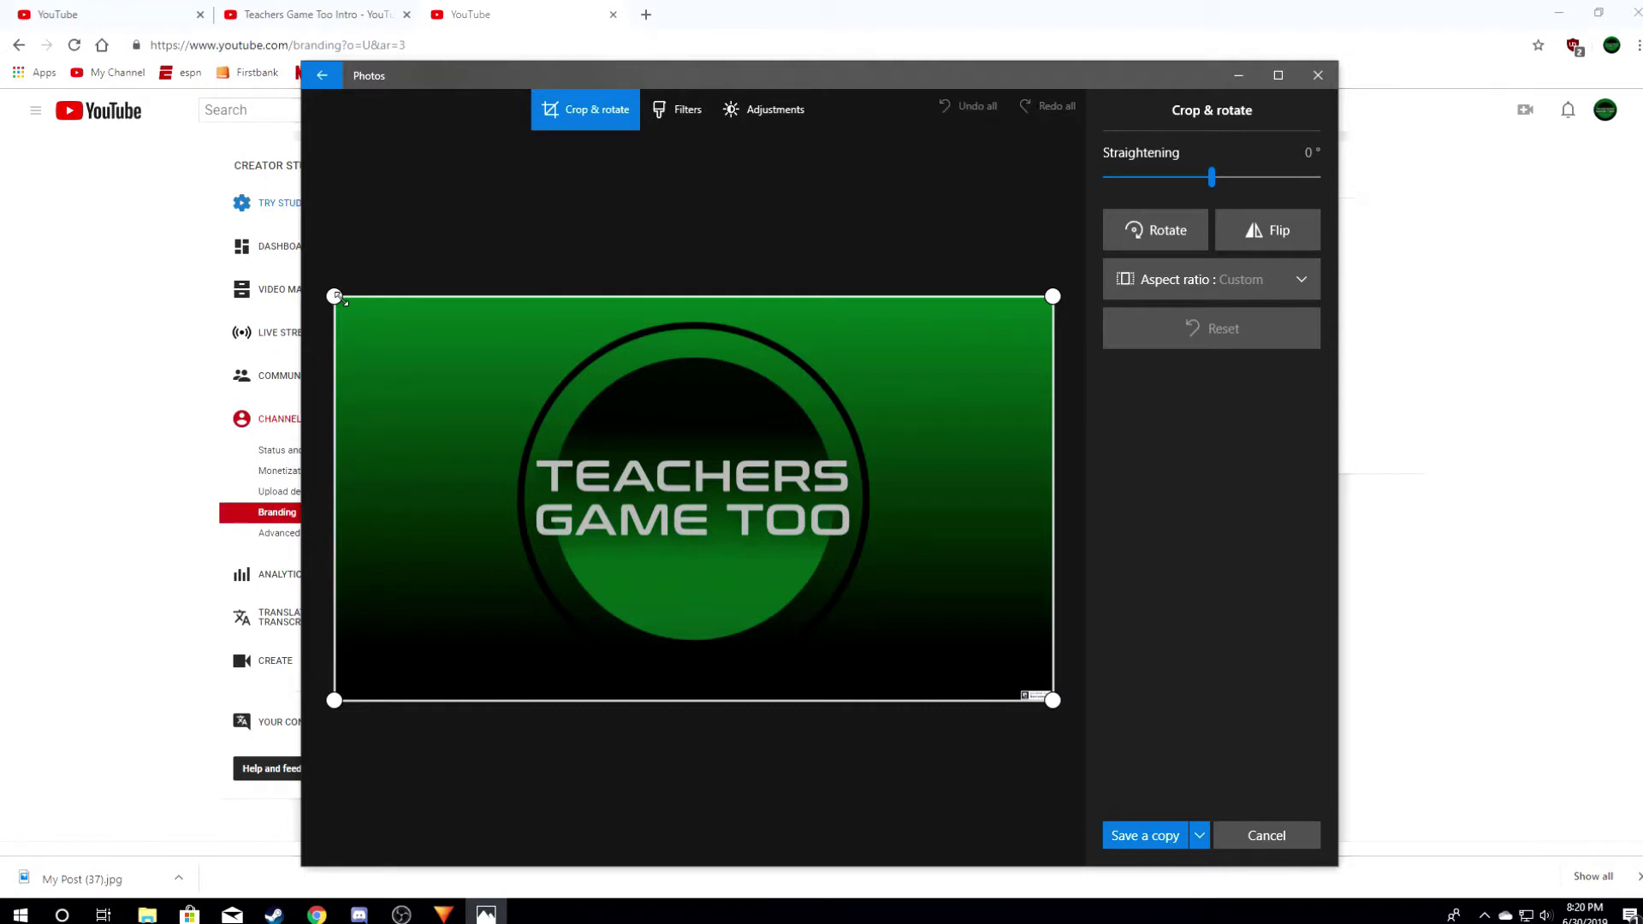
{"action": "left_click_drag", "start_coordinate": [335, 296], "coordinate": [443, 295]}
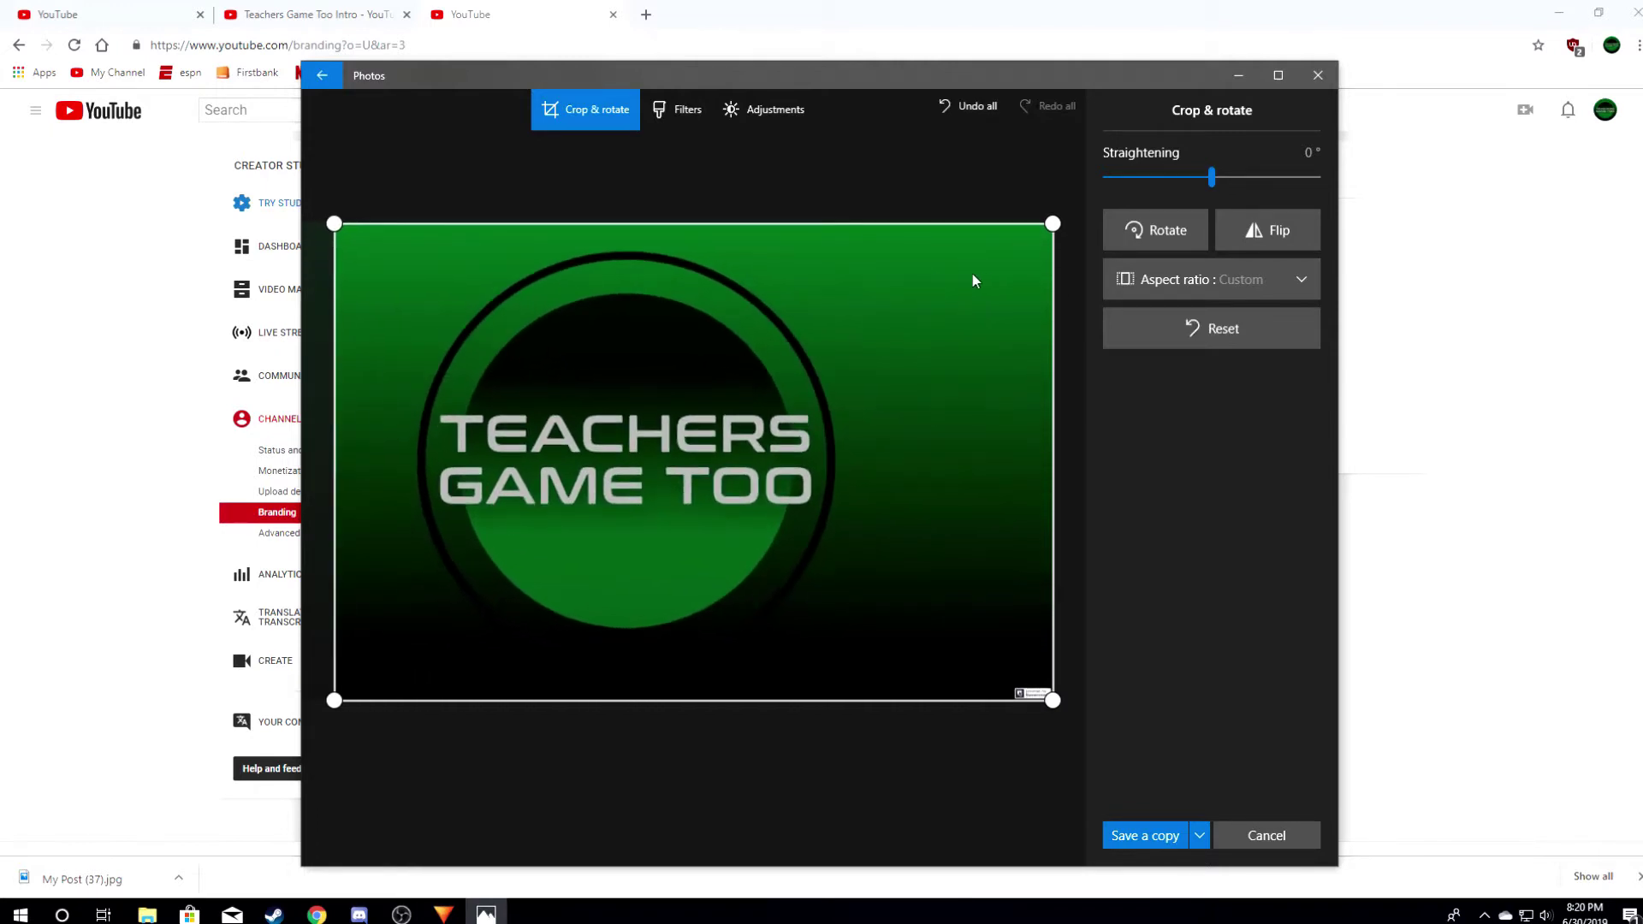
{"action": "left_click_drag", "start_coordinate": [1053, 224], "coordinate": [924, 233]}
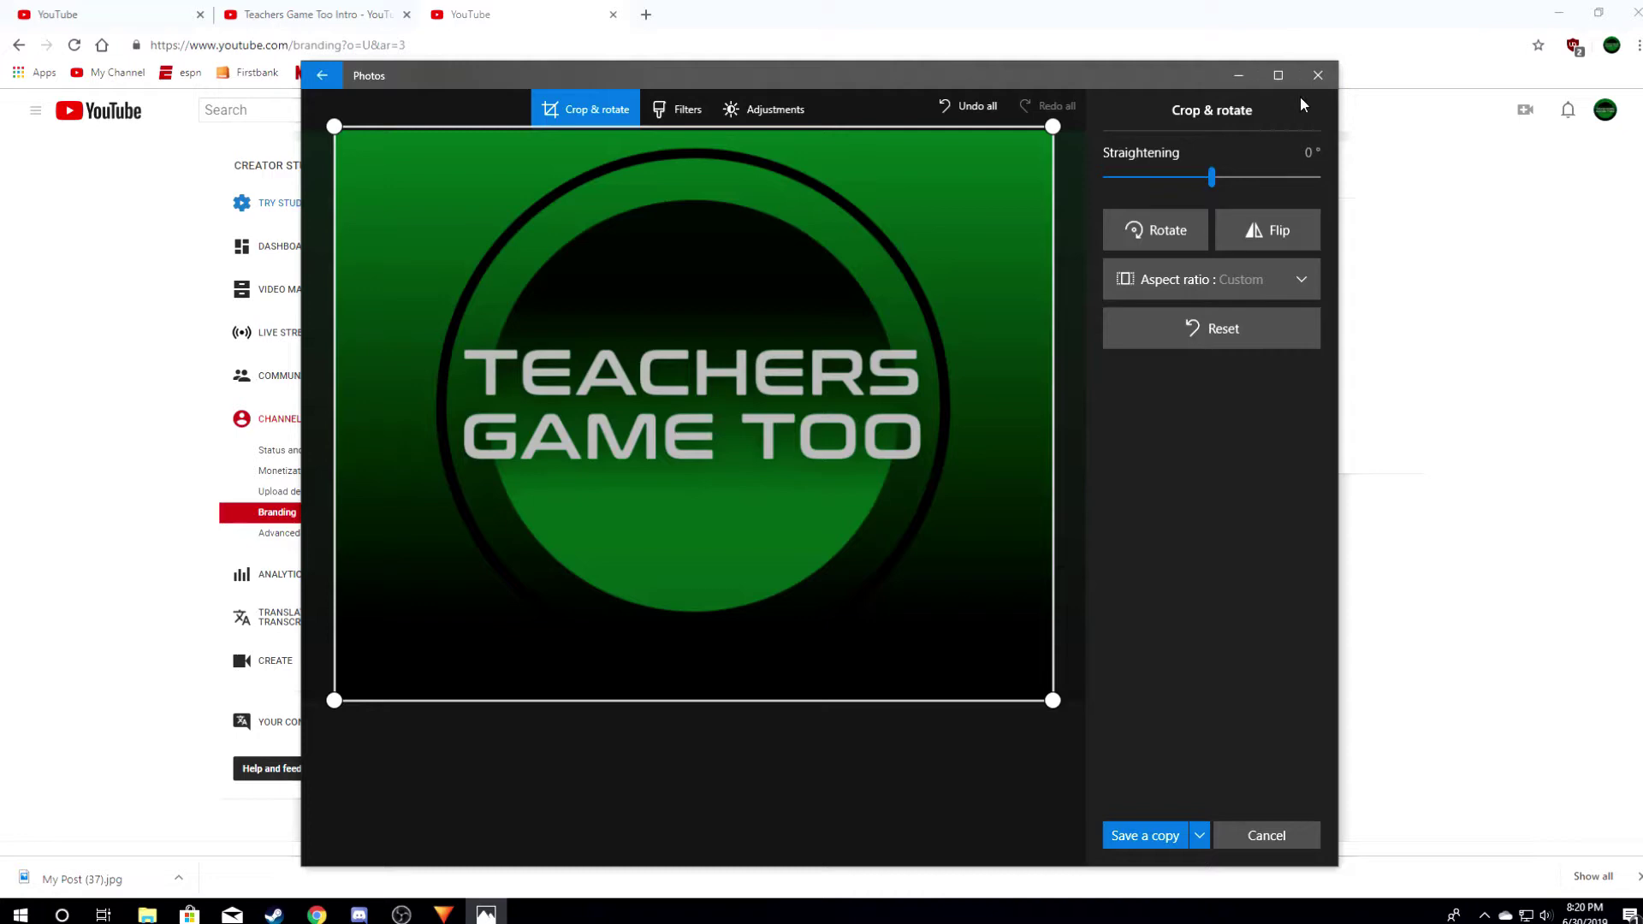
{"action": "left_click", "coordinate": [1317, 79]}
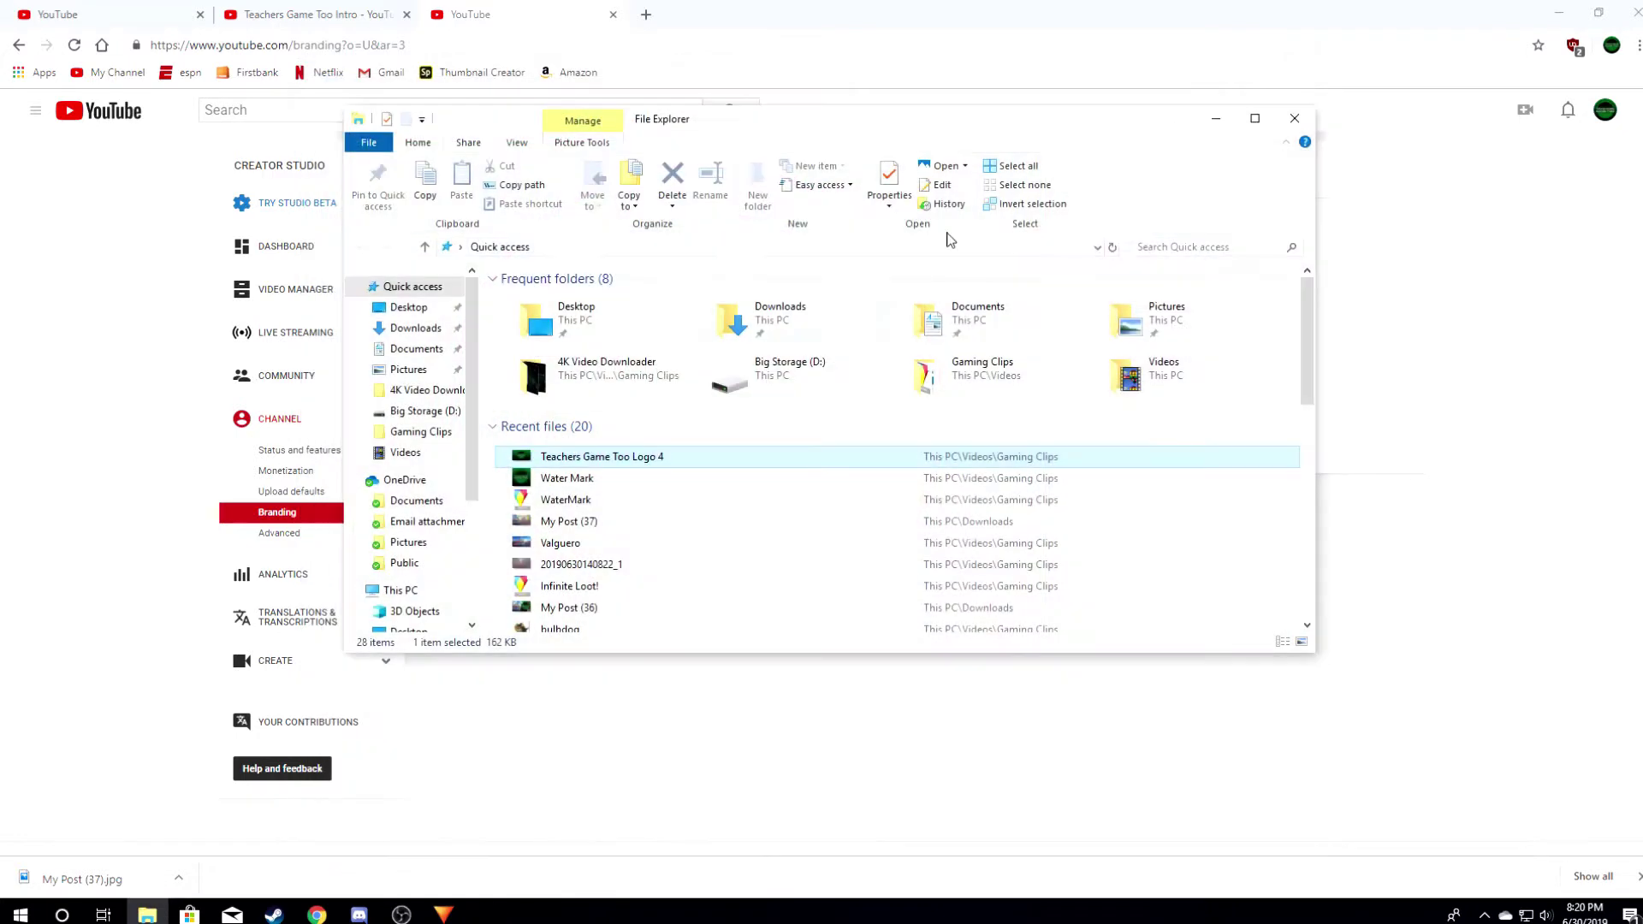
{"action": "double_click", "coordinate": [582, 478]}
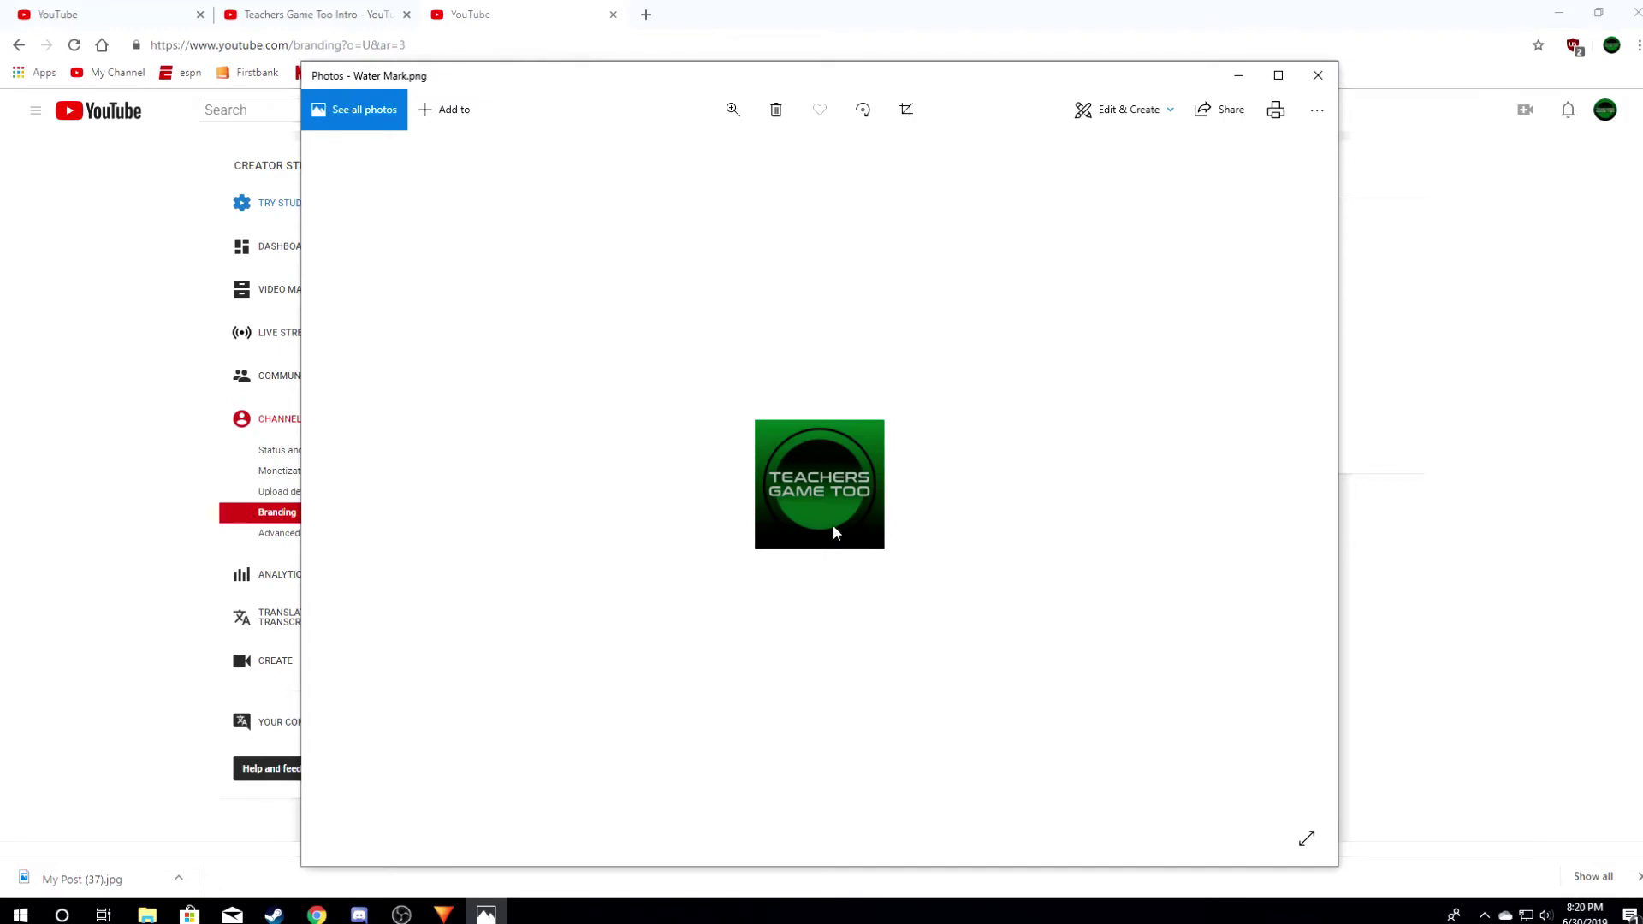
{"action": "right_click", "coordinate": [837, 468]}
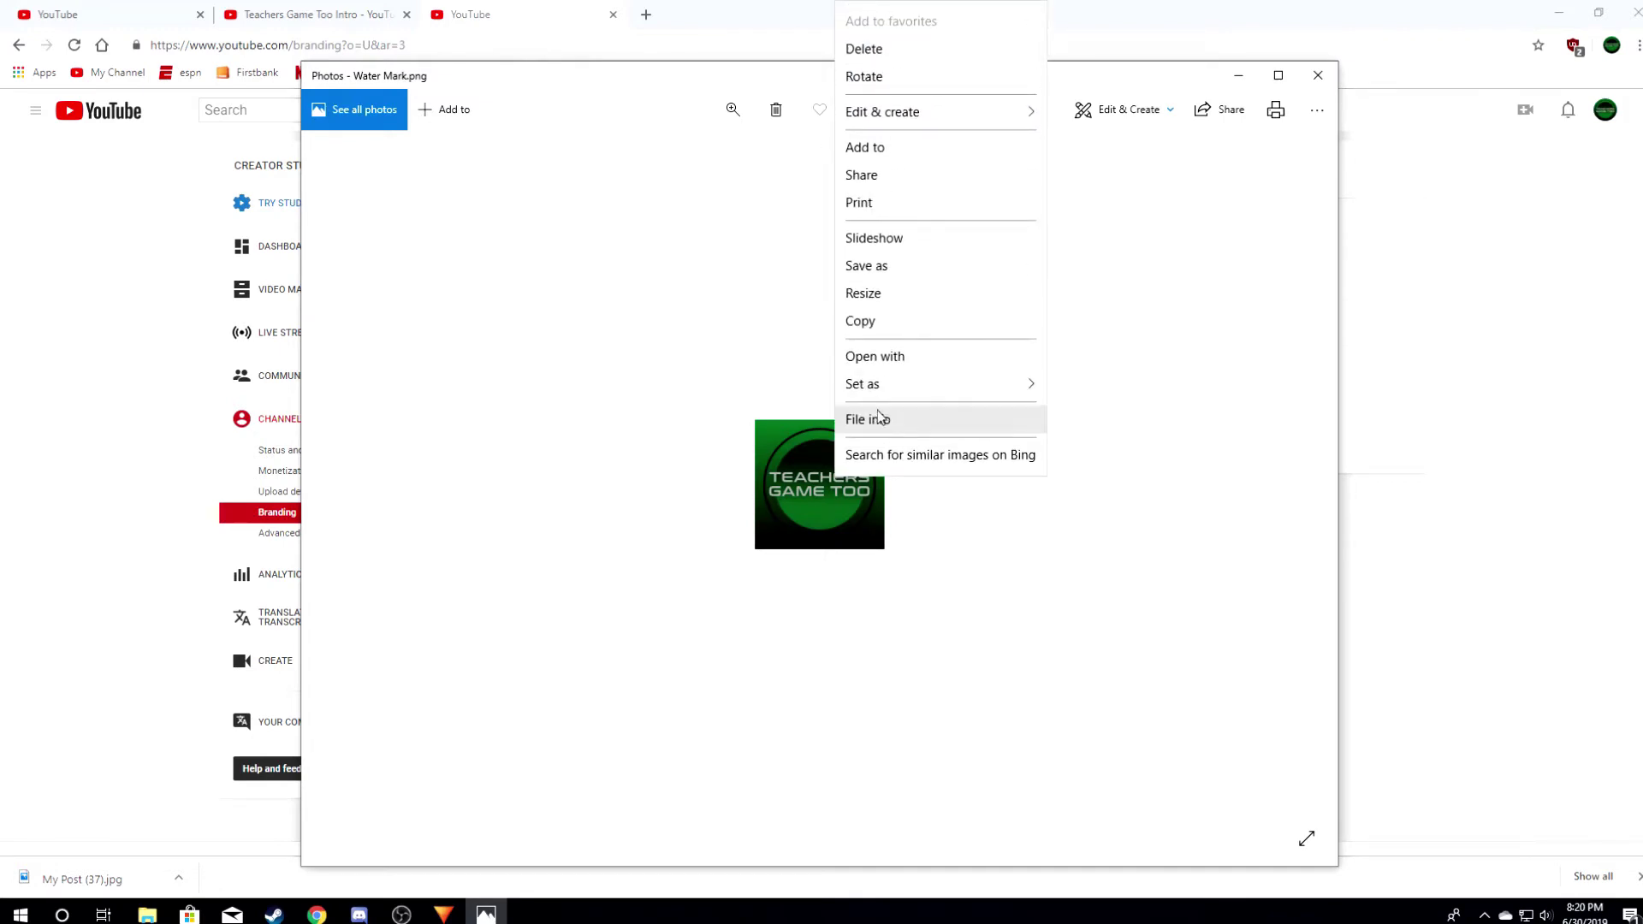
{"action": "left_click", "coordinate": [879, 293]}
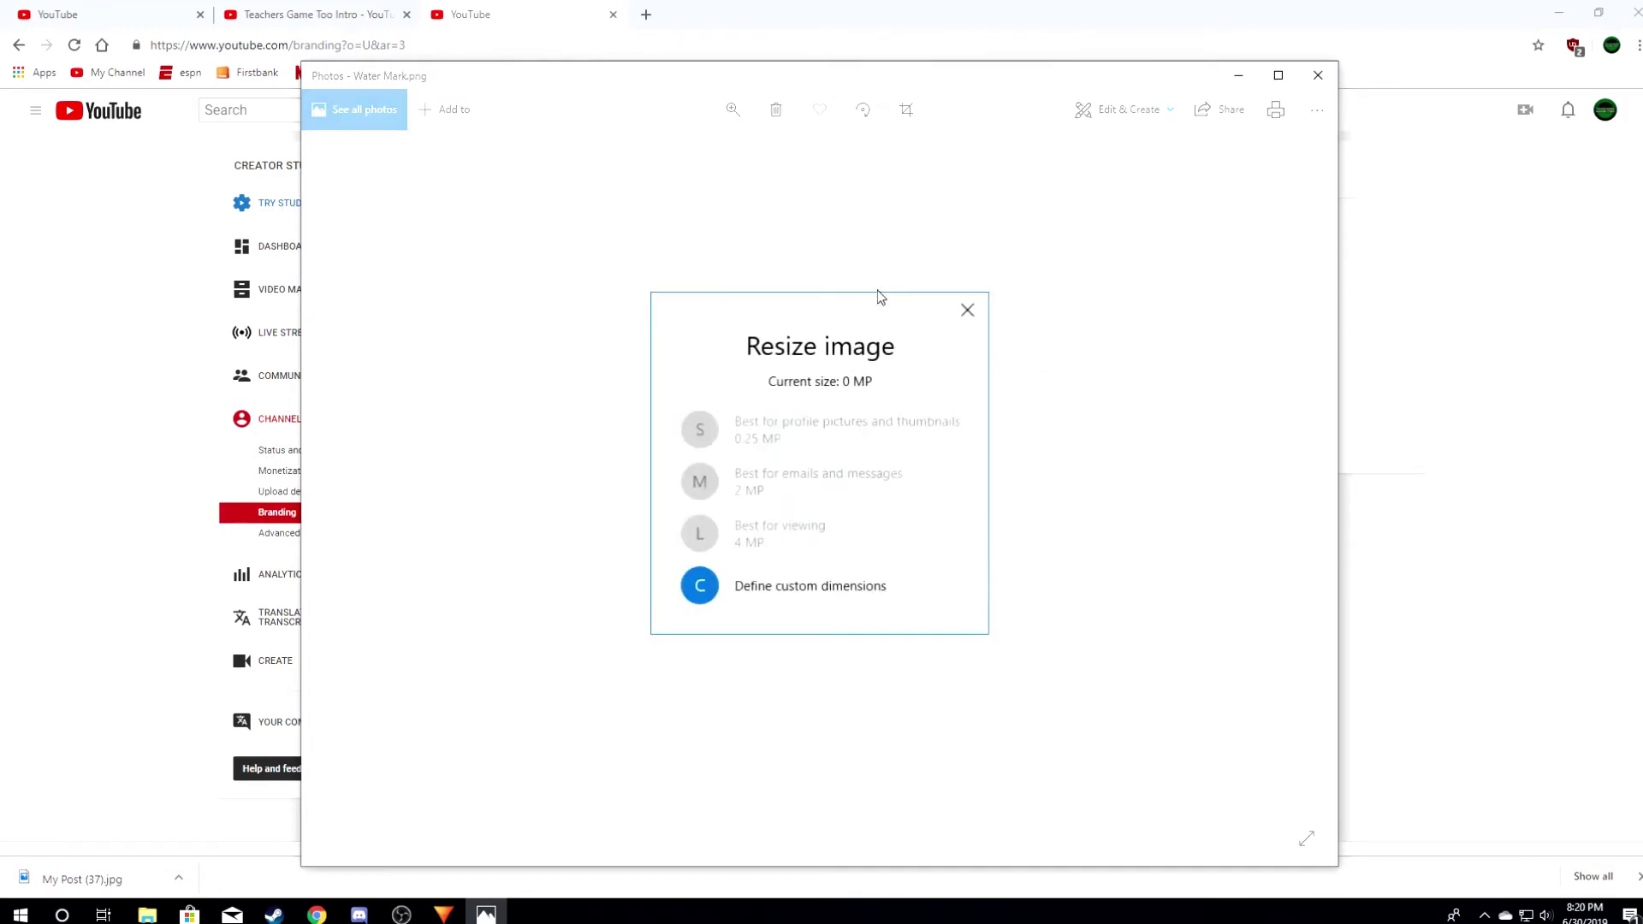
{"action": "left_click", "coordinate": [817, 590]}
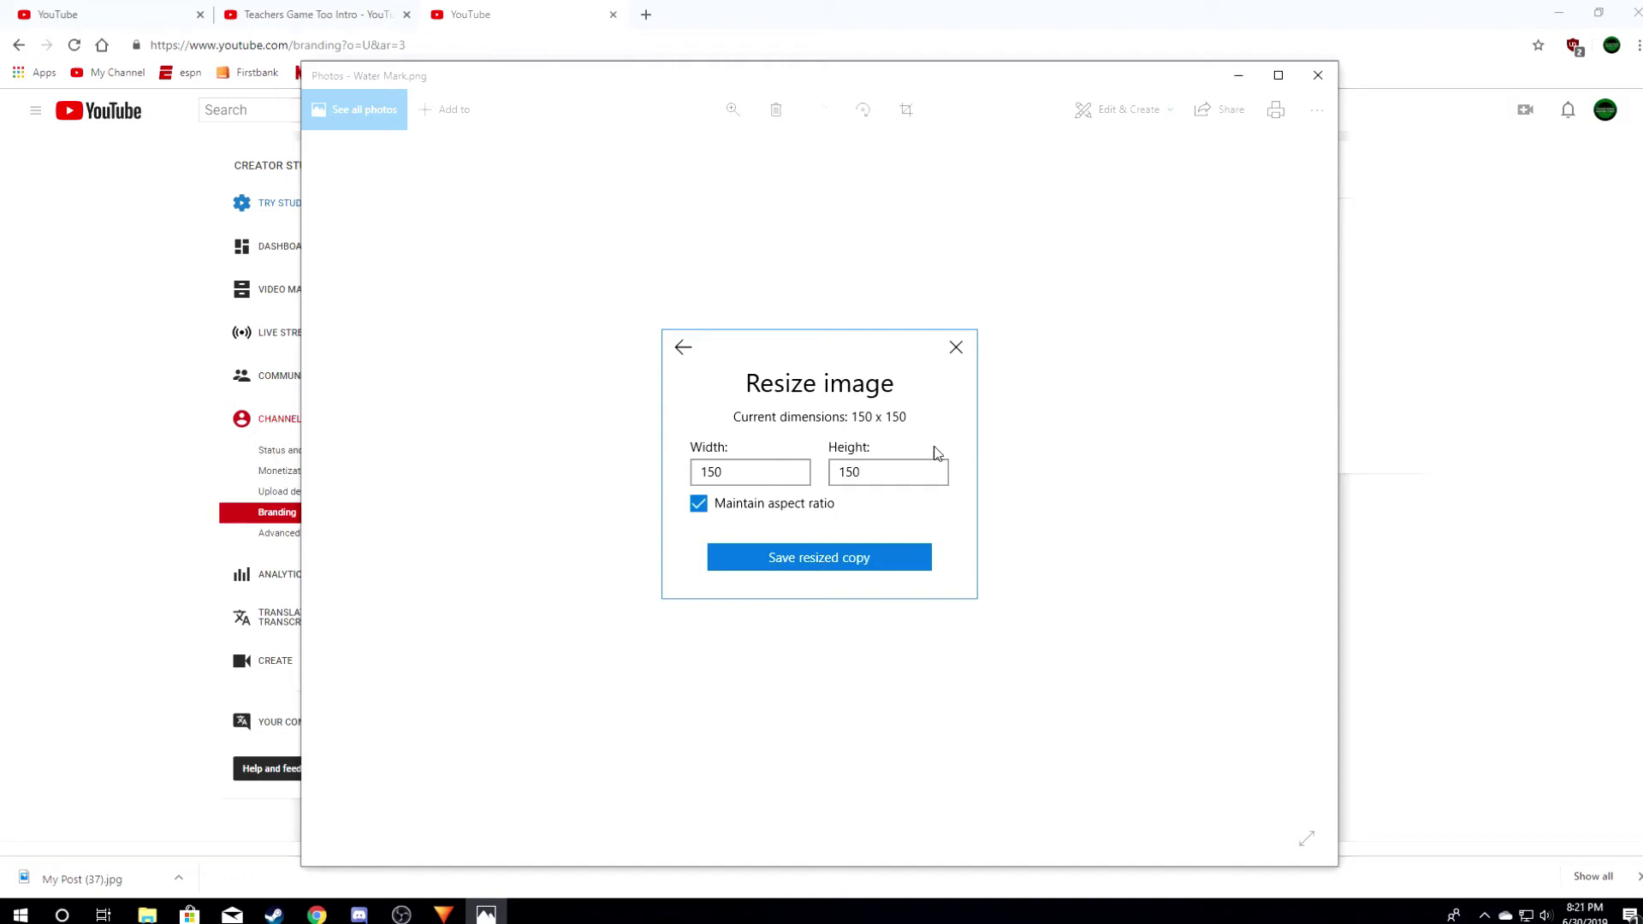
{"action": "left_click", "coordinate": [957, 350]}
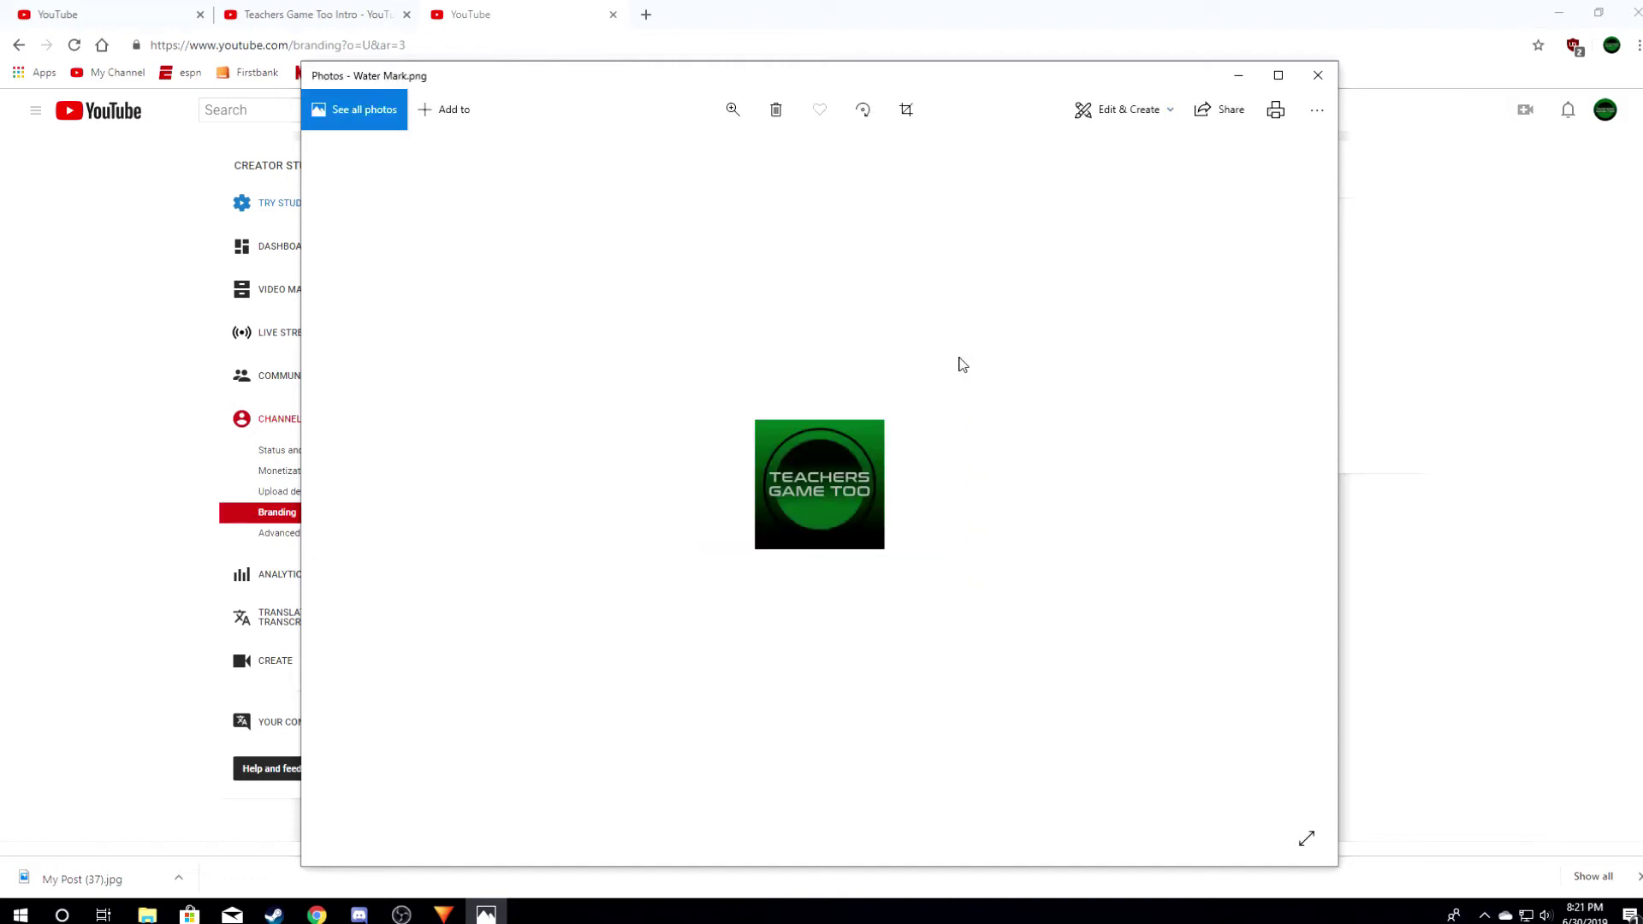
{"action": "left_click", "coordinate": [1319, 76]}
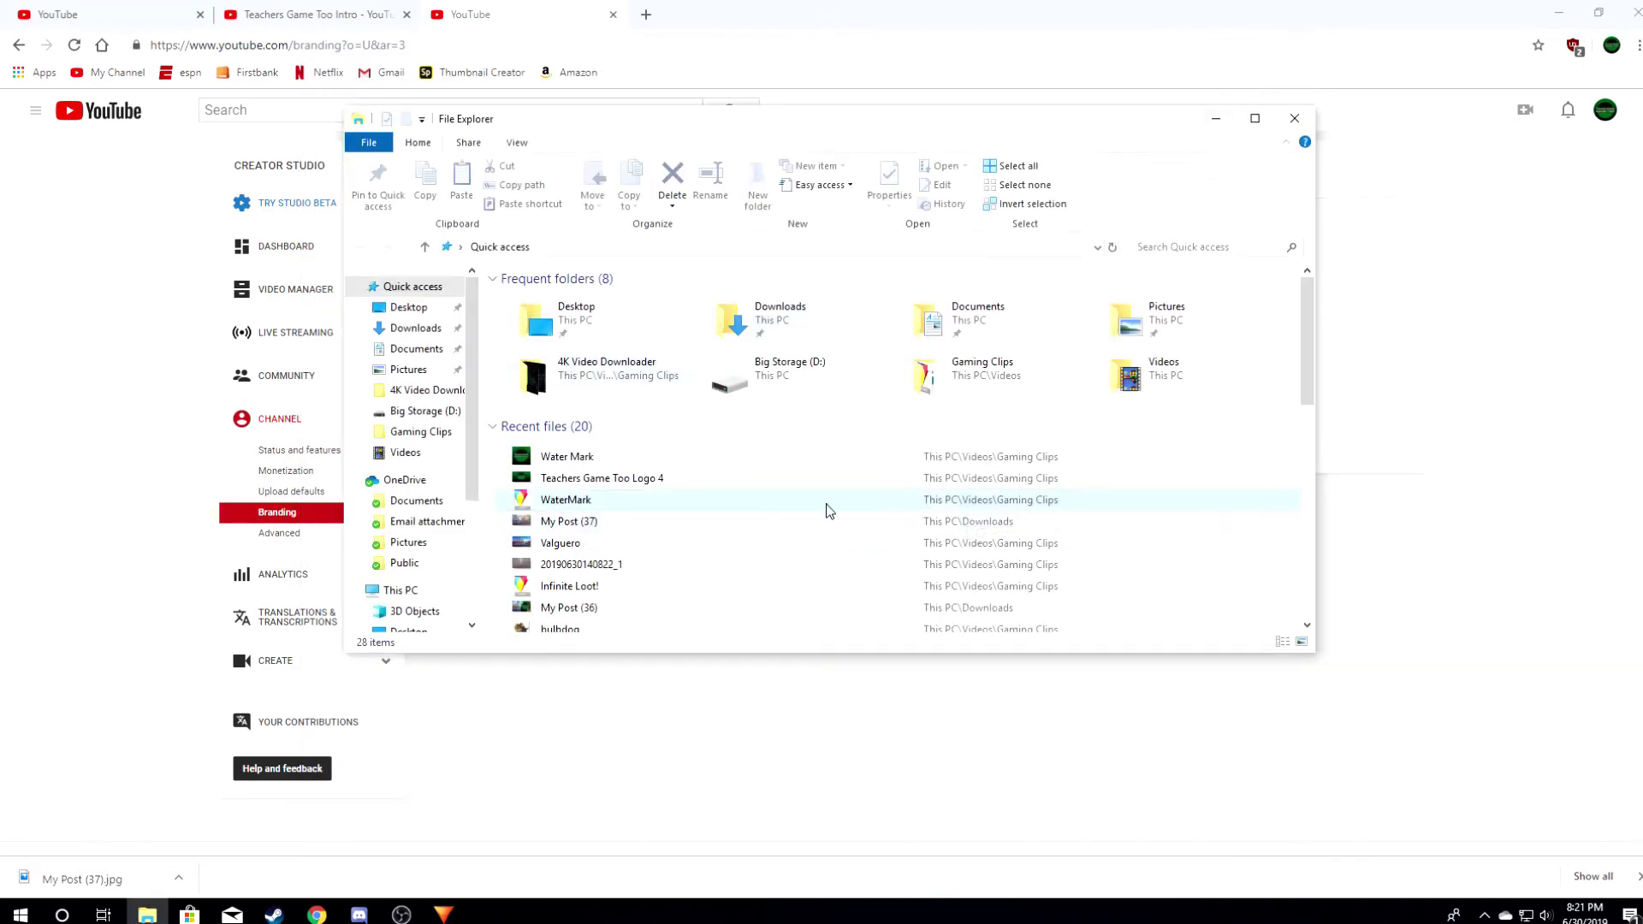
Close File Explorer to get back to the Creator Studio Branding watermark page.
{"action": "left_click", "coordinate": [1295, 118]}
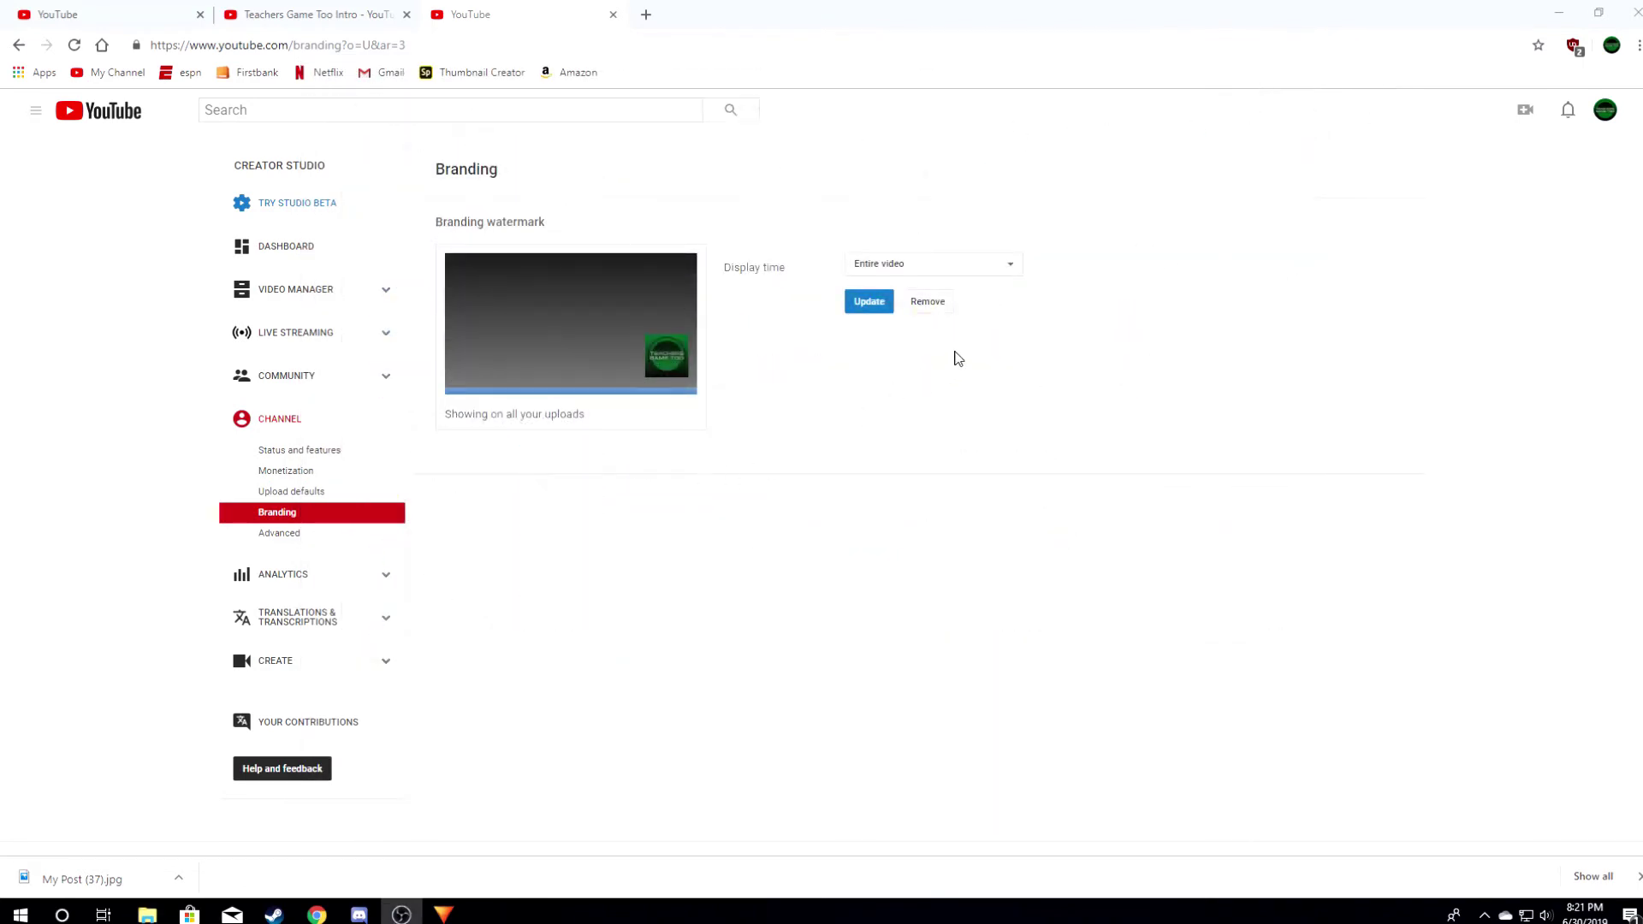